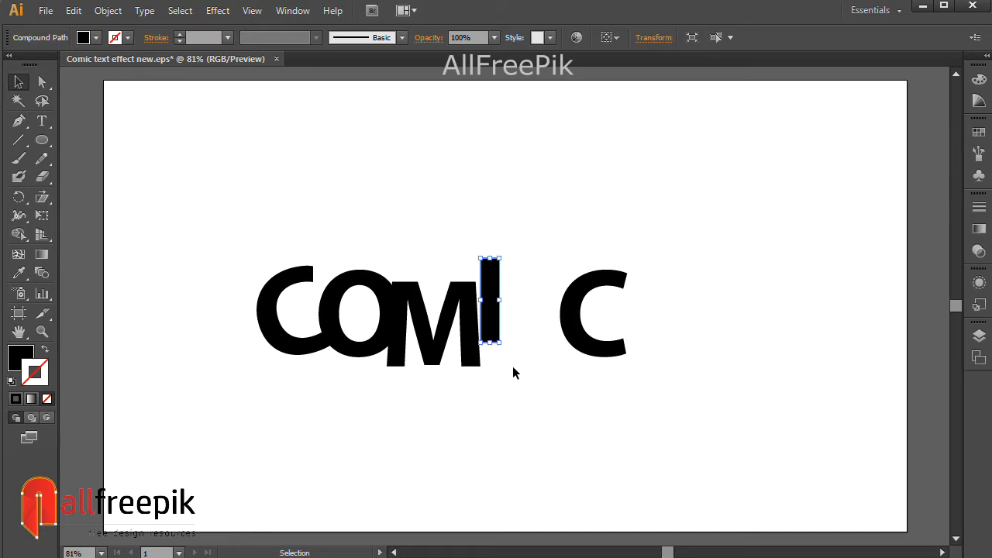
- Tilt the letter I slightly clockwise and move the final C against it so the two letters overlap
{"action": "left_click_drag", "start_coordinate": [505, 346], "coordinate": [500, 348]}
{"action": "left_click", "coordinate": [566, 358]}
{"action": "mouse_move", "coordinate": [582, 343]}
{"action": "left_mouse_down"}
{"action": "mouse_move", "coordinate": [518, 354]}
{"action": "mouse_move", "coordinate": [563, 378]}
{"action": "mouse_move", "coordinate": [569, 367]}
{"action": "mouse_move", "coordinate": [564, 374]}
{"action": "mouse_move", "coordinate": [540, 348]}
{"action": "mouse_move", "coordinate": [546, 360]}
{"action": "left_mouse_up"}
{"action": "left_click", "coordinate": [567, 359]}
{"action": "left_click", "coordinate": [594, 361]}
{"action": "left_click", "coordinate": [487, 280]}
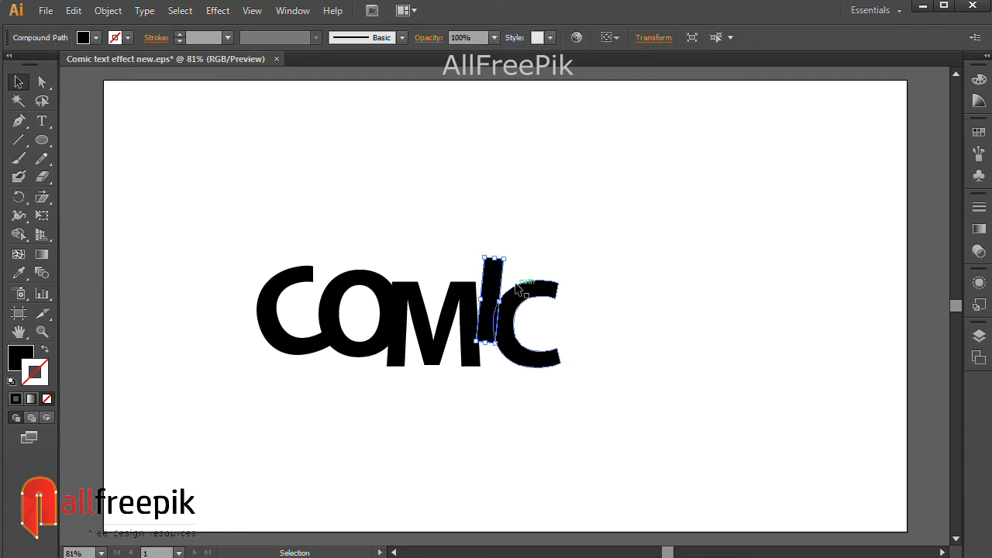
- Nudge the final C upward by seven increments to adjust its height beside the I
{"action": "left_click", "coordinate": [571, 227]}
{"action": "left_click", "coordinate": [548, 298]}
{"action": "key", "text": "Up"}
{"action": "key", "text": "Up"}
{"action": "key", "text": "Up"}
{"action": "key", "text": "Up"}
{"action": "key", "text": "Up"}
{"action": "key", "text": "Up"}
{"action": "key", "text": "Up"}
- Select all five letters of the word COMIC and enlarge them together
{"action": "left_click", "coordinate": [604, 358]}
{"action": "left_click_drag", "start_coordinate": [593, 391], "coordinate": [251, 261]}
{"action": "left_click_drag", "start_coordinate": [561, 265], "coordinate": [655, 229]}
- Apply a horizontal Arc envelope warp to the letters with 40% bend, -25% horizontal distortion and 0% vertical distortion
{"action": "left_click", "coordinate": [107, 10]}
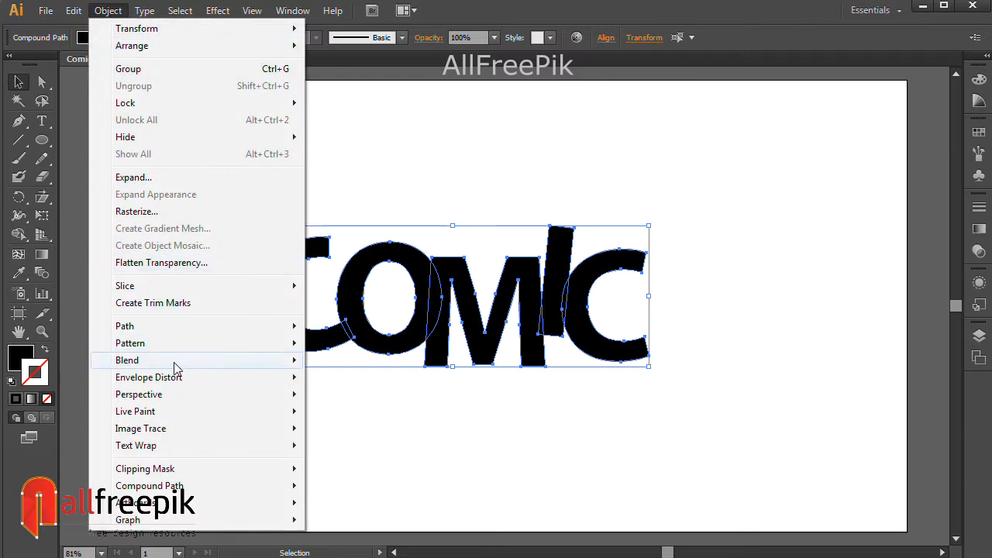
{"action": "mouse_move", "coordinate": [169, 378]}
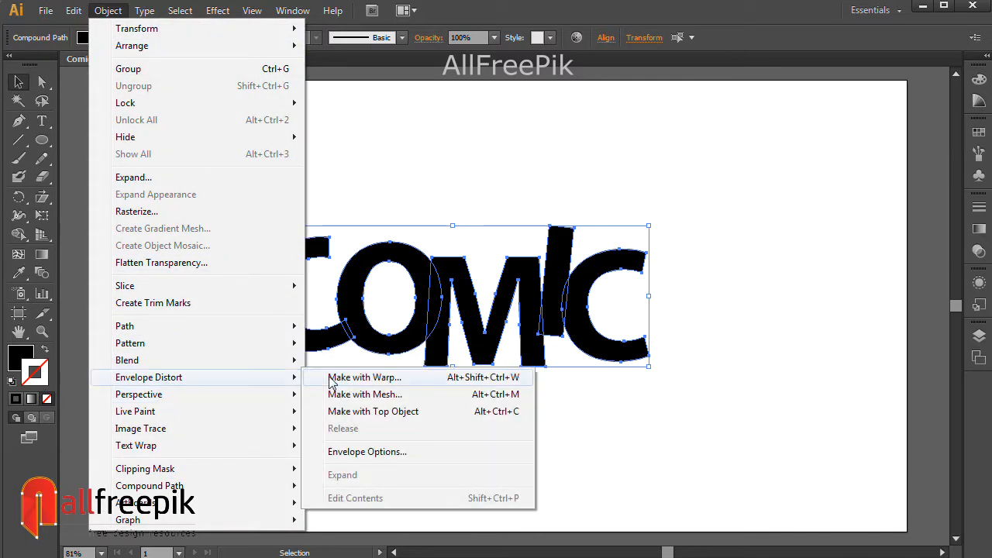
{"action": "left_click", "coordinate": [364, 377]}
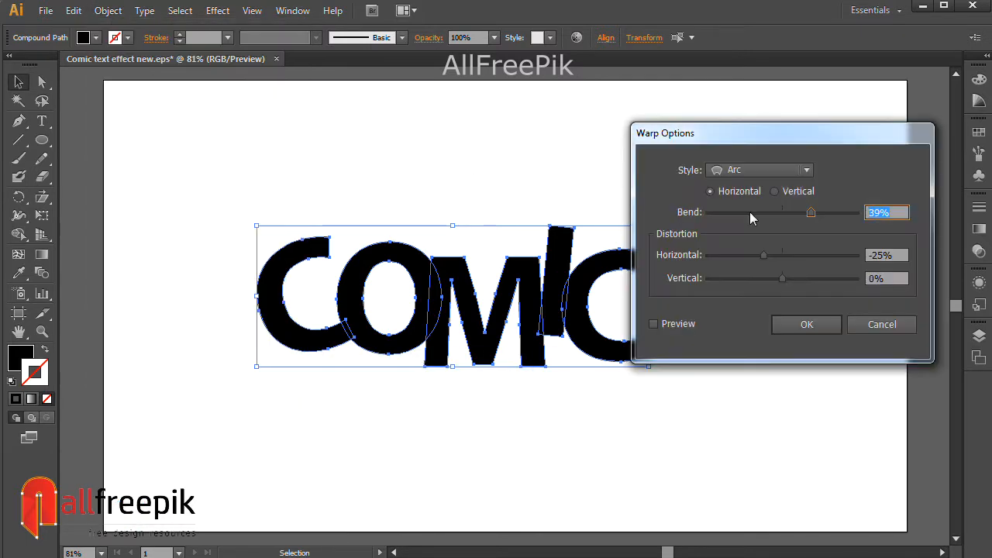
{"action": "type", "text": "40"}
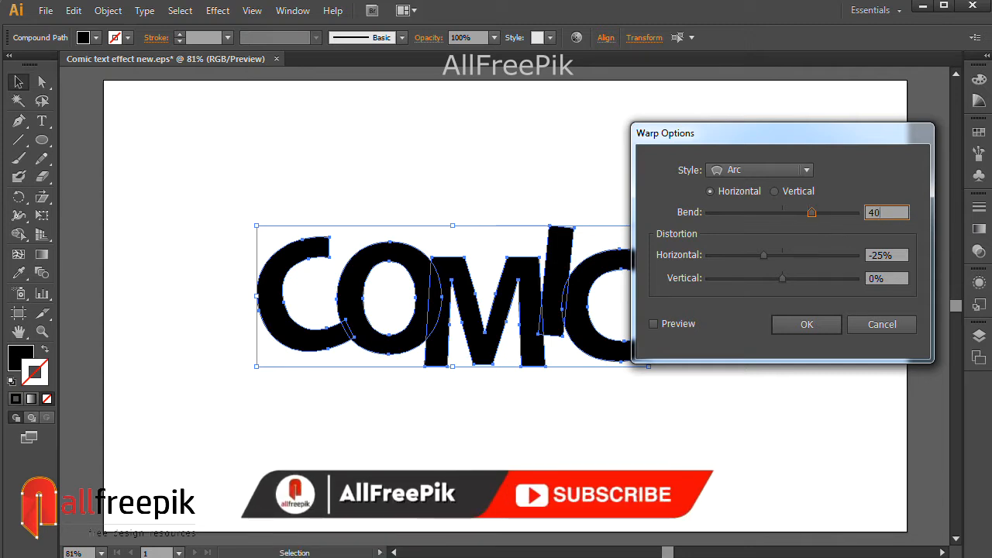
{"action": "key", "text": "Tab"}
{"action": "key", "text": "Tab"}
{"action": "key", "text": "shift+Tab"}
{"action": "type", "text": "-25"}
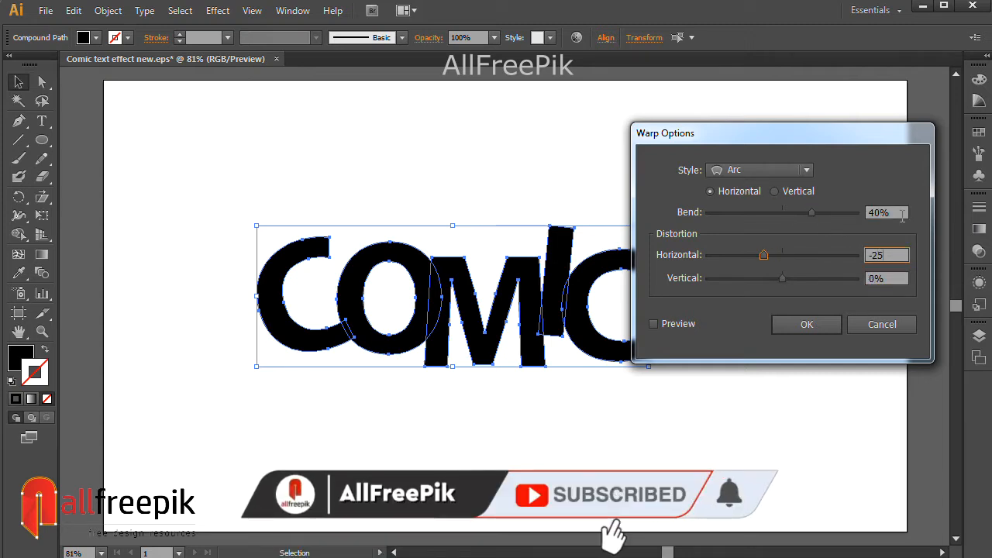
{"action": "key", "text": "Tab"}
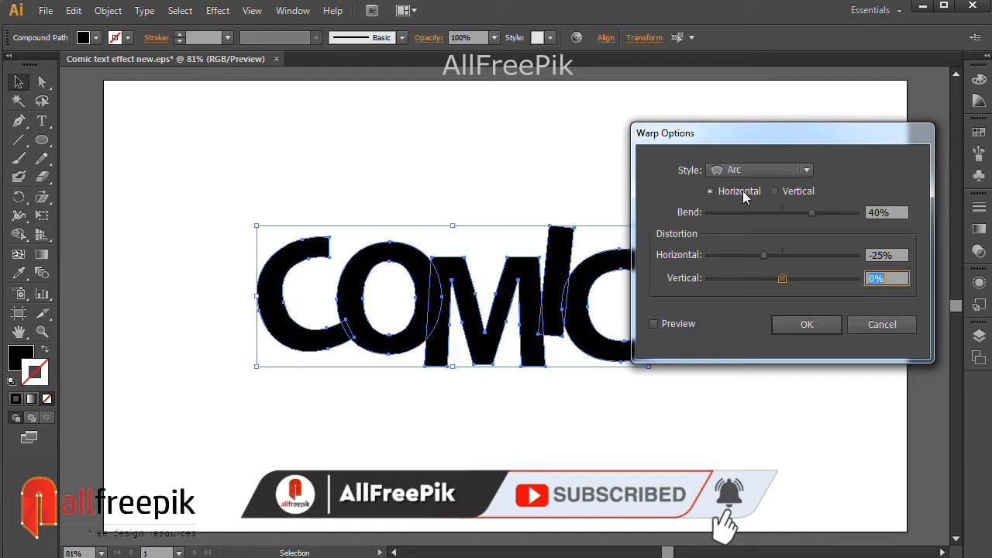
{"action": "left_click", "coordinate": [672, 325]}
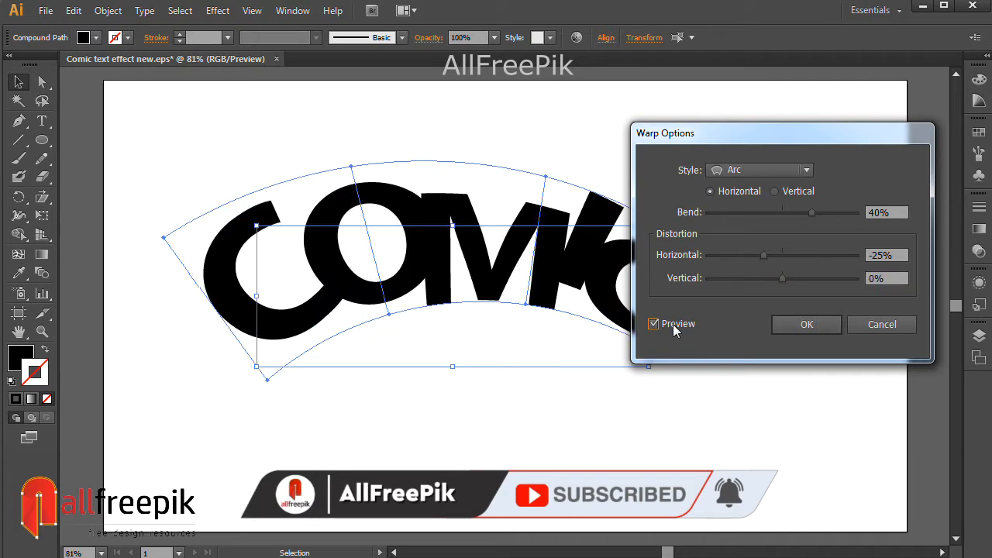
{"action": "left_click_drag", "start_coordinate": [738, 152], "coordinate": [779, 193]}
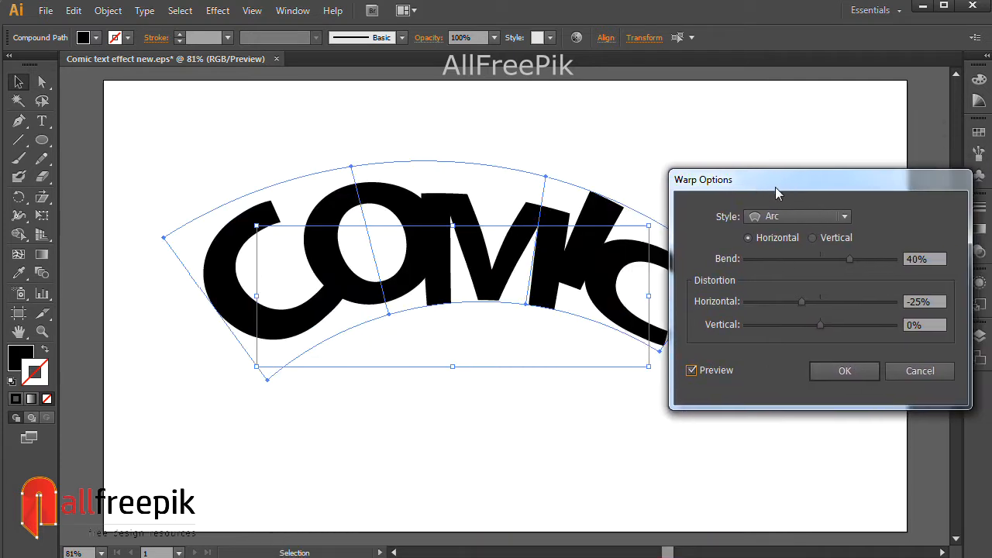
{"action": "left_click", "coordinate": [823, 372]}
- Move the warped word slightly toward the middle of the artboard and expand its envelope into editable shapes
{"action": "left_click", "coordinate": [508, 392]}
{"action": "left_click_drag", "start_coordinate": [595, 201], "coordinate": [623, 226]}
{"action": "left_click", "coordinate": [107, 10]}
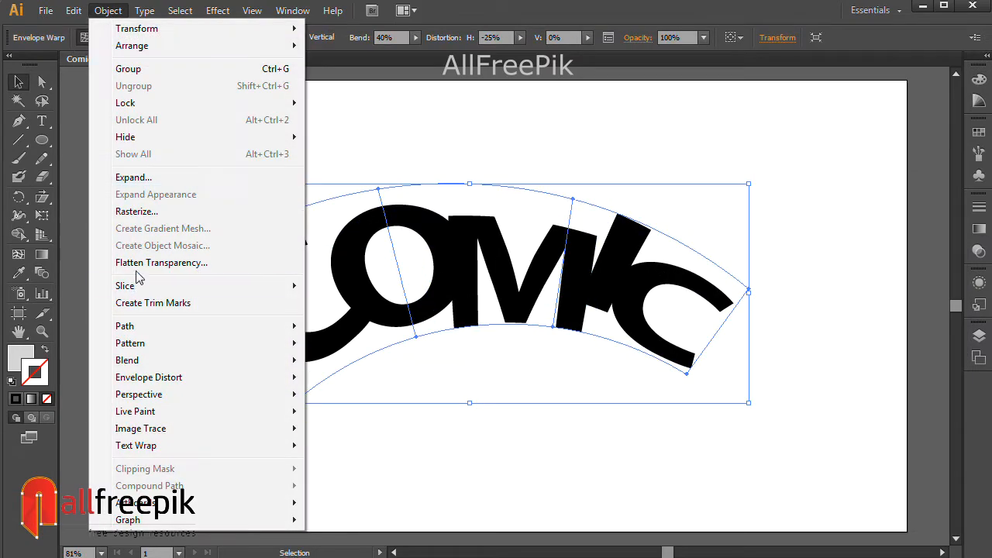
{"action": "left_click", "coordinate": [134, 177]}
{"action": "left_click", "coordinate": [430, 371]}
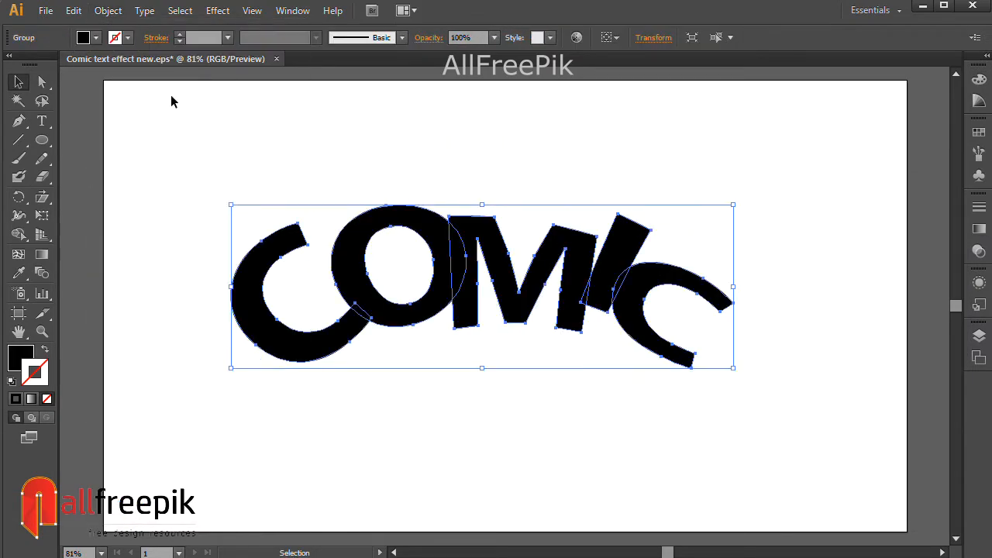
{"action": "left_click", "coordinate": [108, 10]}
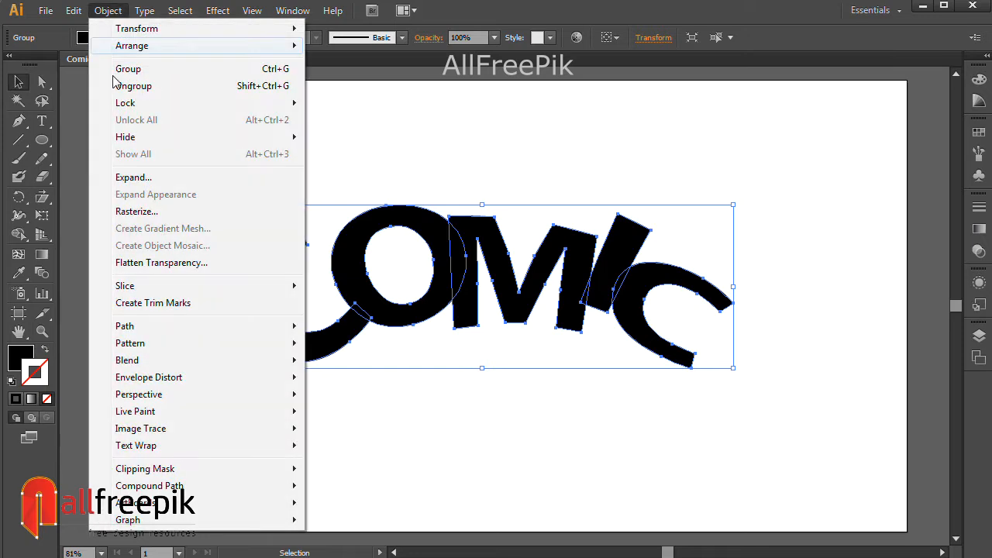
{"action": "left_click", "coordinate": [134, 178]}
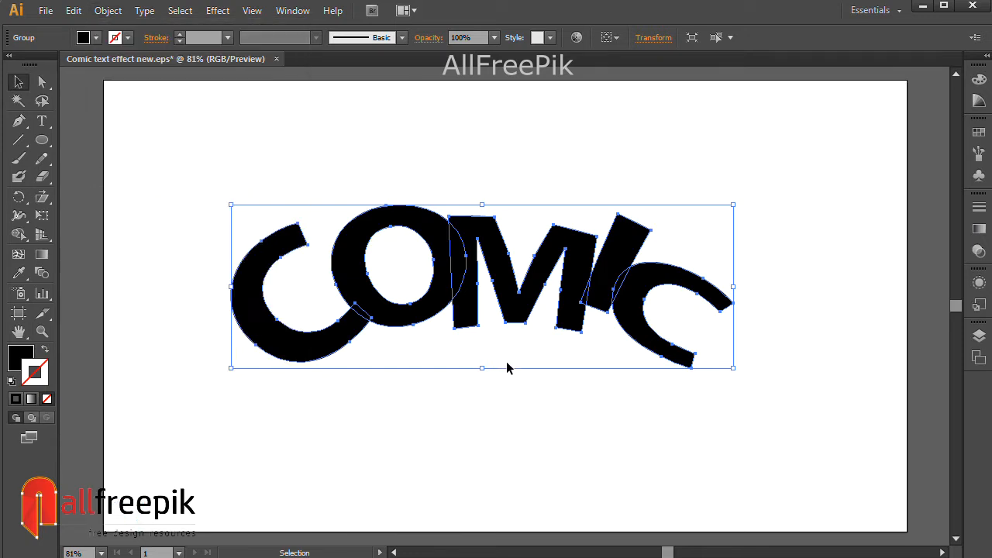
- Unite all the expanded letters into one shape with the Pathfinder
{"action": "left_click", "coordinate": [768, 202]}
{"action": "left_click_drag", "start_coordinate": [775, 203], "coordinate": [252, 387]}
{"action": "left_click", "coordinate": [293, 11]}
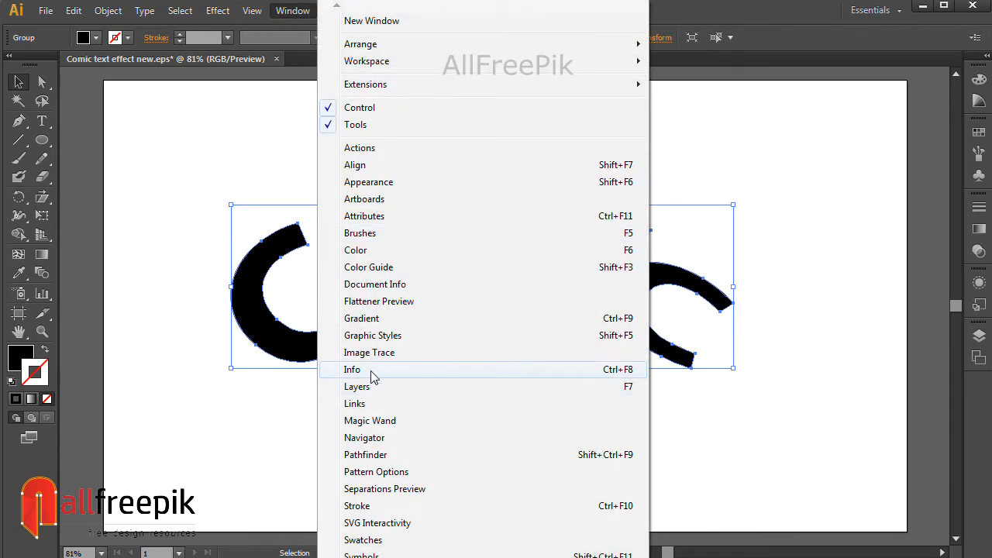
{"action": "left_click", "coordinate": [366, 455]}
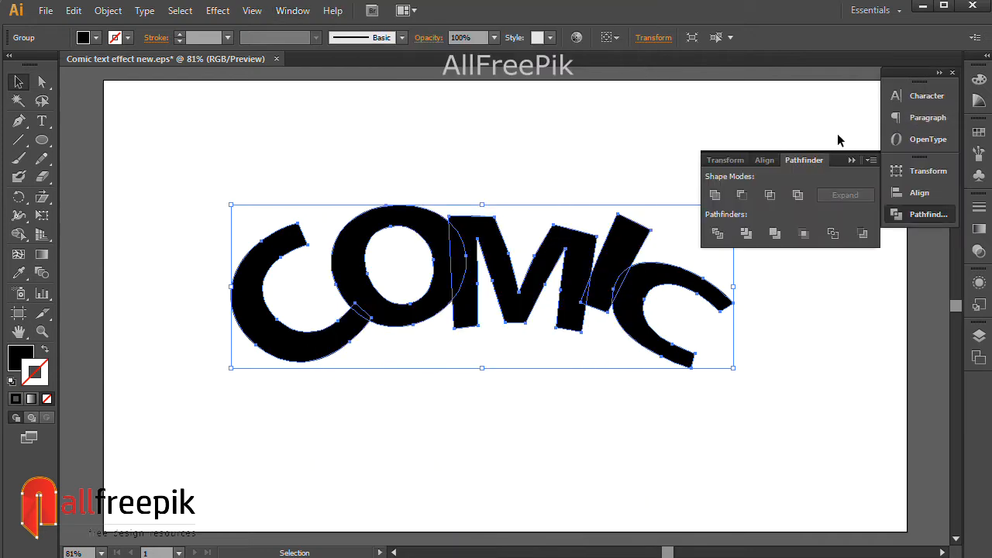
{"action": "left_click", "coordinate": [720, 196]}
{"action": "left_click", "coordinate": [755, 339]}
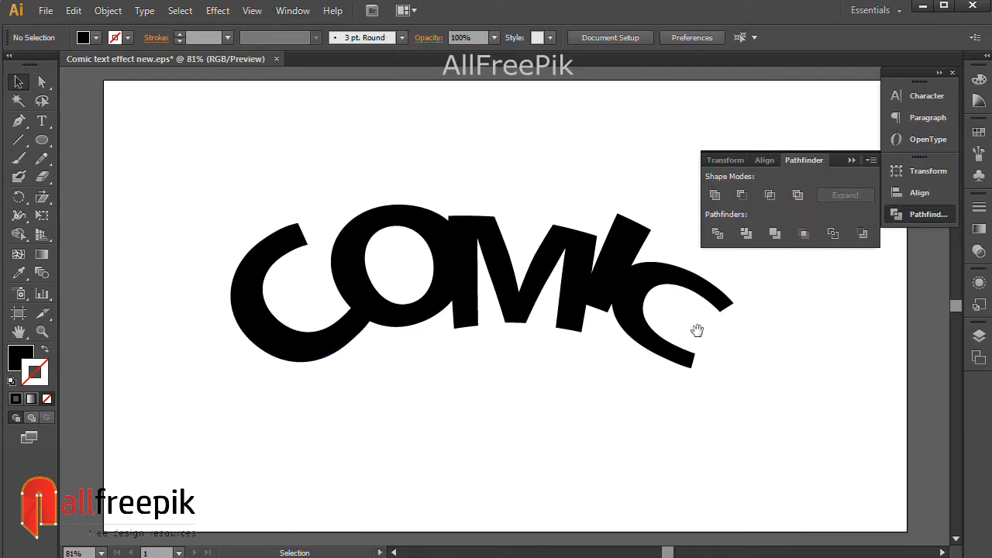
- Give the united word a yellow fill and no stroke
{"action": "left_click_drag", "start_coordinate": [698, 331], "coordinate": [656, 356]}
{"action": "left_click", "coordinate": [587, 262]}
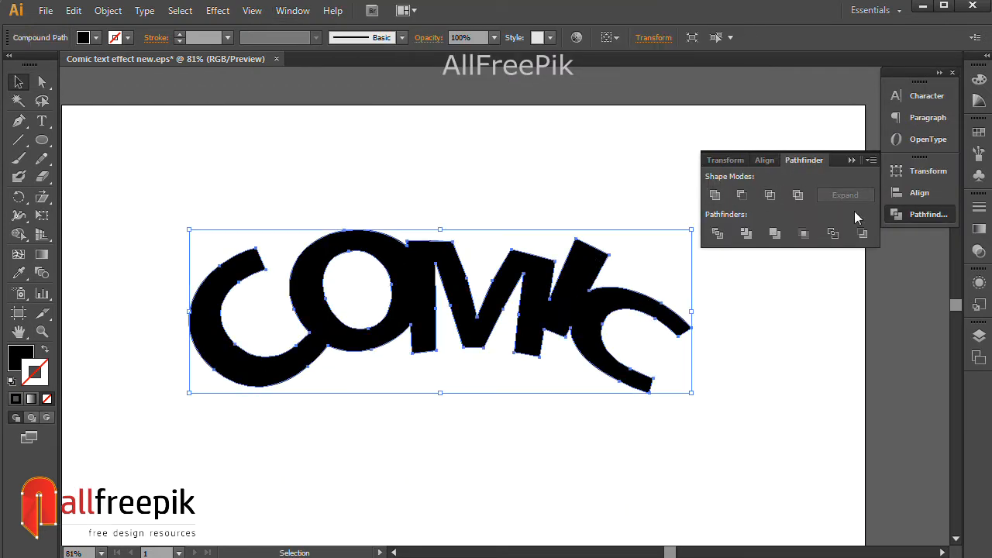
{"action": "left_click", "coordinate": [979, 134]}
{"action": "left_click", "coordinate": [840, 138]}
{"action": "left_click", "coordinate": [562, 164]}
{"action": "left_click", "coordinate": [580, 268]}
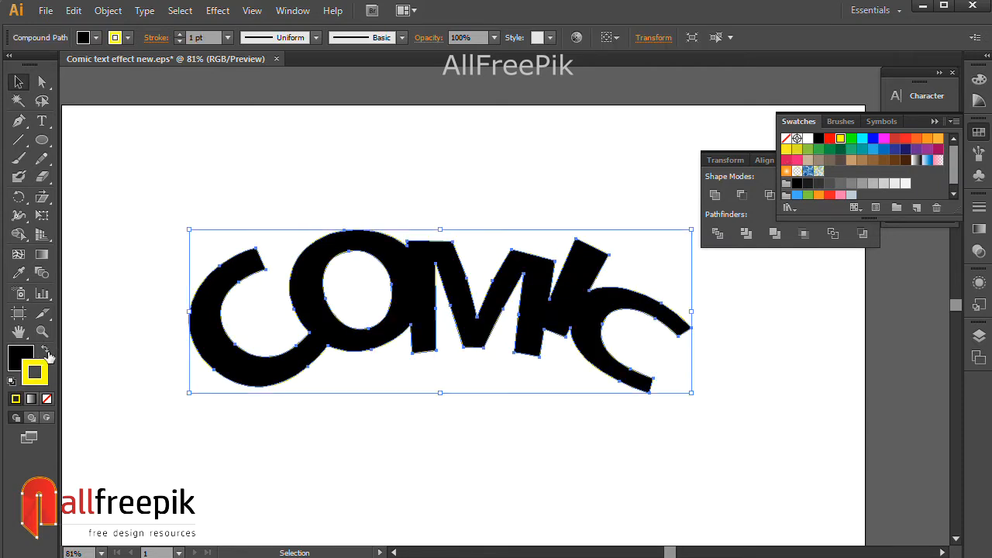
{"action": "left_click", "coordinate": [46, 352]}
{"action": "left_click", "coordinate": [47, 399]}
{"action": "left_click", "coordinate": [101, 228]}
- Create a 10 px offset path around the yellow word with Miter joins and a miter limit of 4
{"action": "left_click", "coordinate": [426, 252]}
{"action": "left_click", "coordinate": [103, 14]}
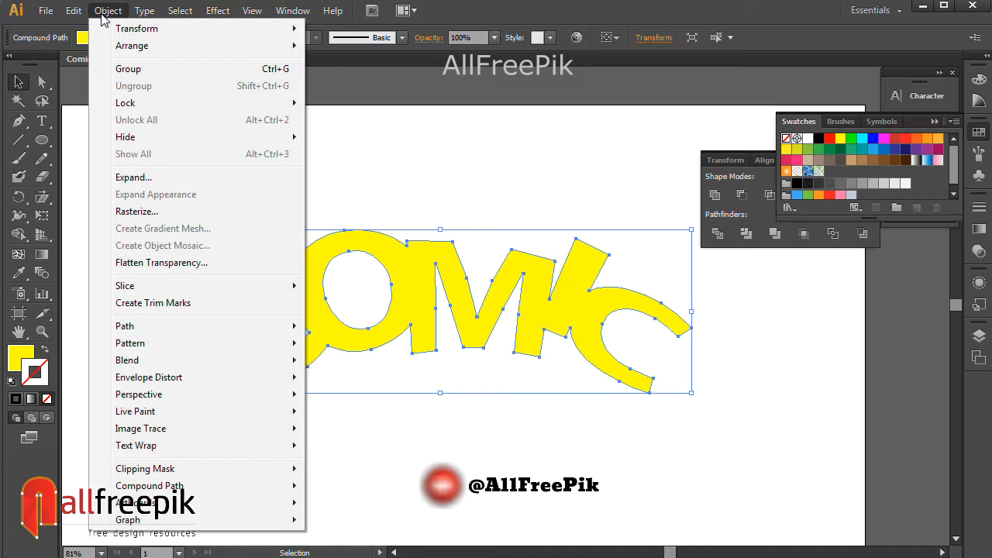
{"action": "mouse_move", "coordinate": [163, 326]}
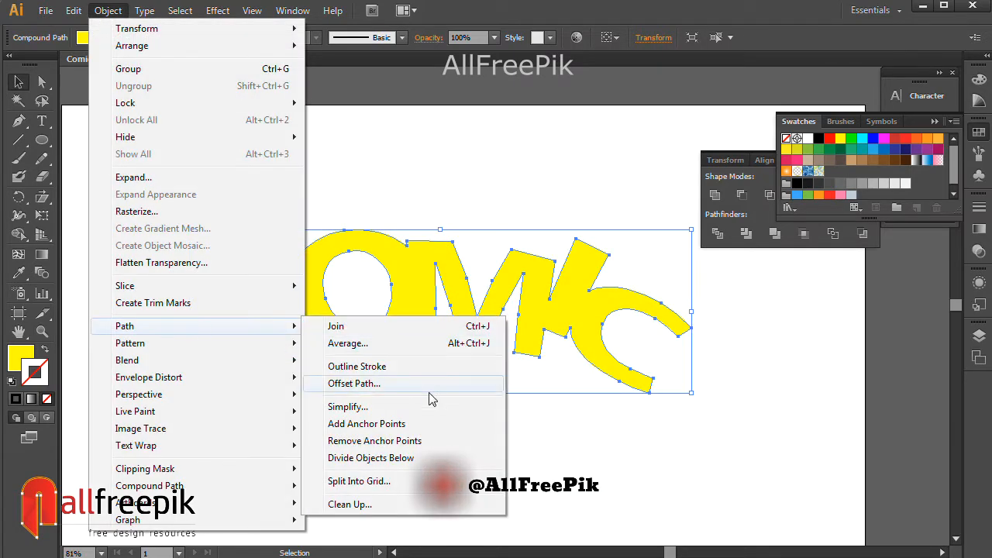
{"action": "left_click", "coordinate": [380, 383]}
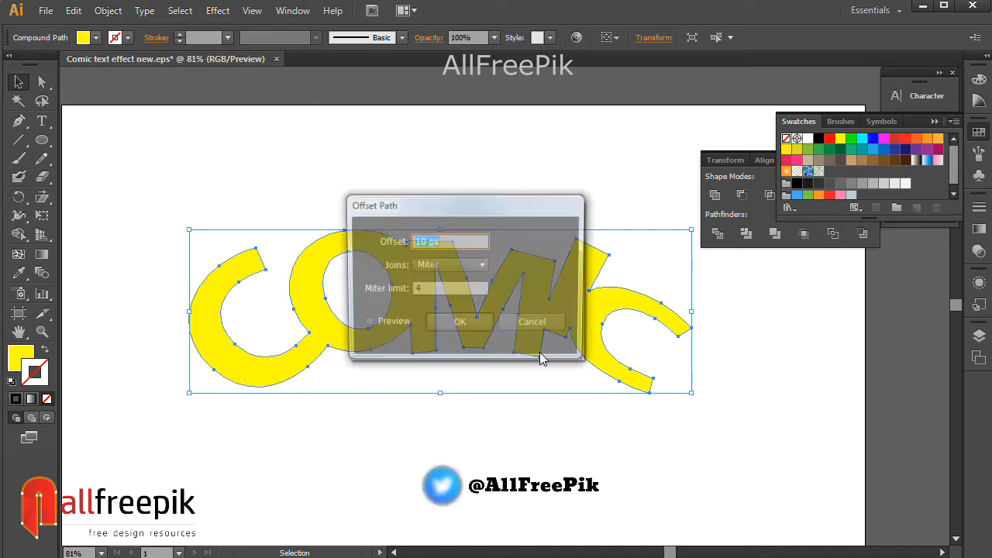
{"action": "left_click", "coordinate": [392, 324]}
{"action": "left_click_drag", "start_coordinate": [480, 208], "coordinate": [536, 315]}
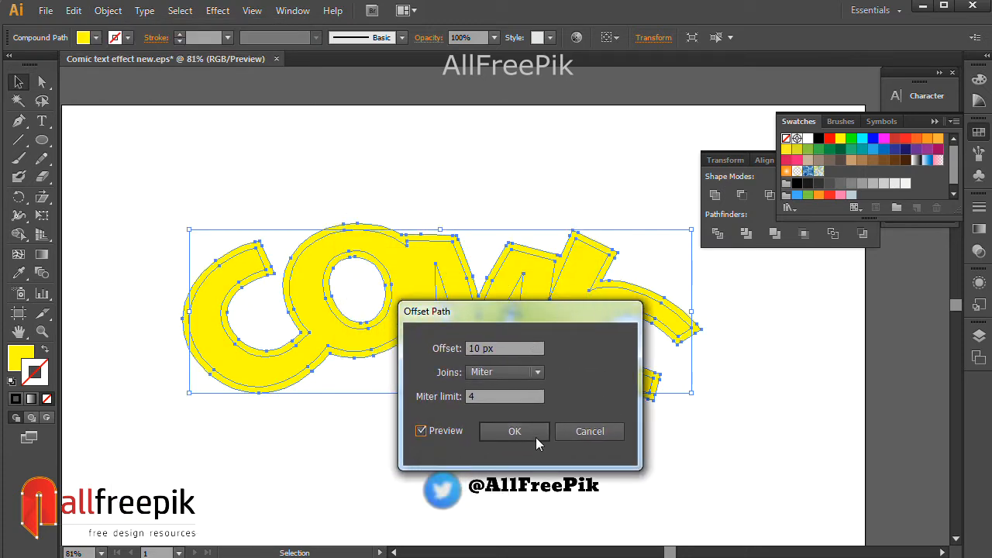
{"action": "left_click", "coordinate": [532, 432]}
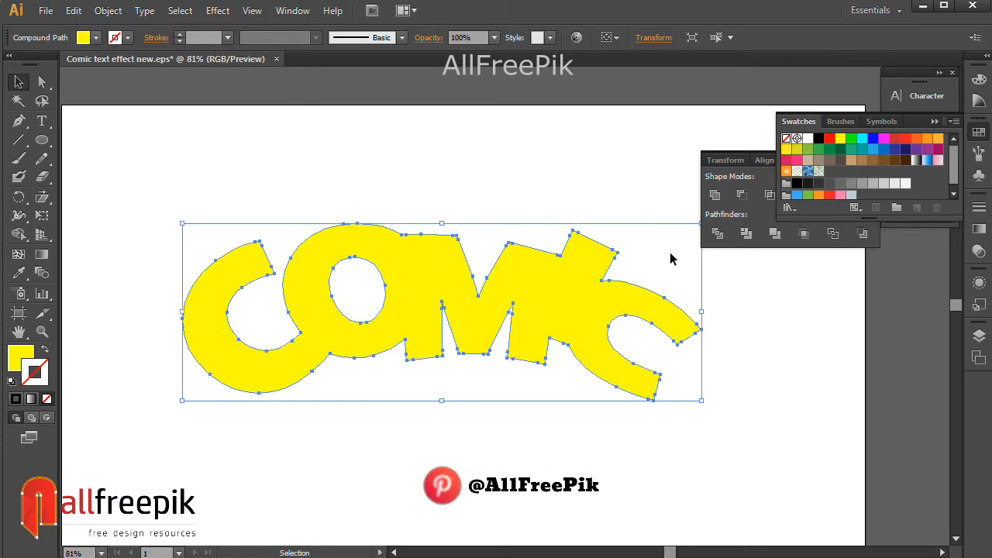
- Fill the offset shape behind the yellow word with black and remove its stroke
{"action": "left_click", "coordinate": [820, 139]}
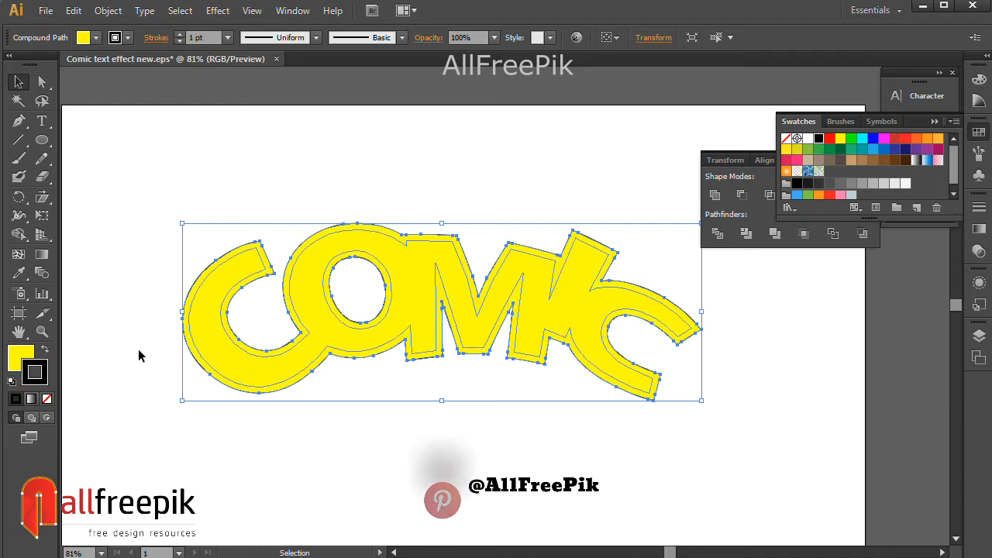
{"action": "left_click", "coordinate": [45, 353]}
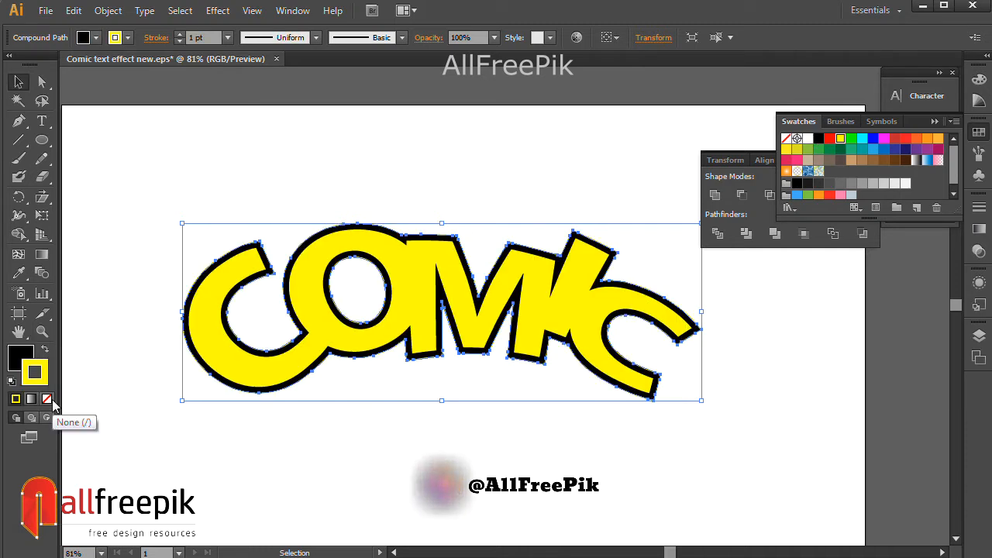
{"action": "left_click", "coordinate": [390, 109]}
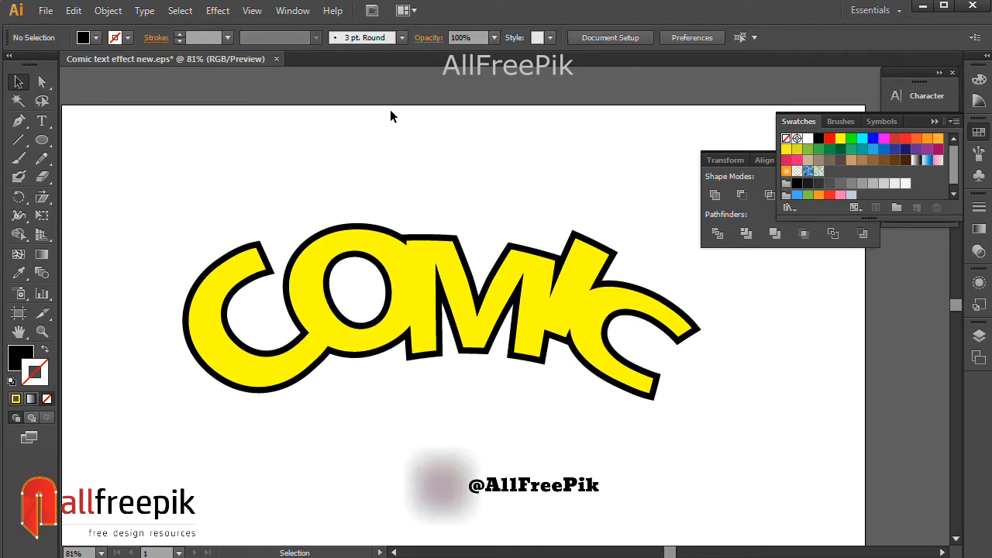
- Offset the black outline shape by another 10 px with Miter joins and a miter limit of 4
{"action": "left_click", "coordinate": [396, 234]}
{"action": "left_click", "coordinate": [21, 361]}
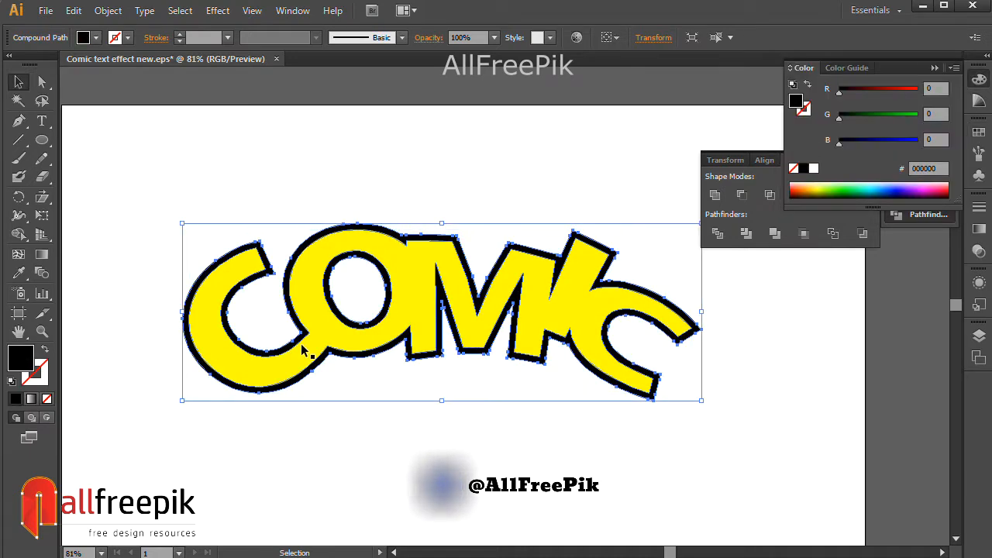
{"action": "left_click", "coordinate": [108, 10]}
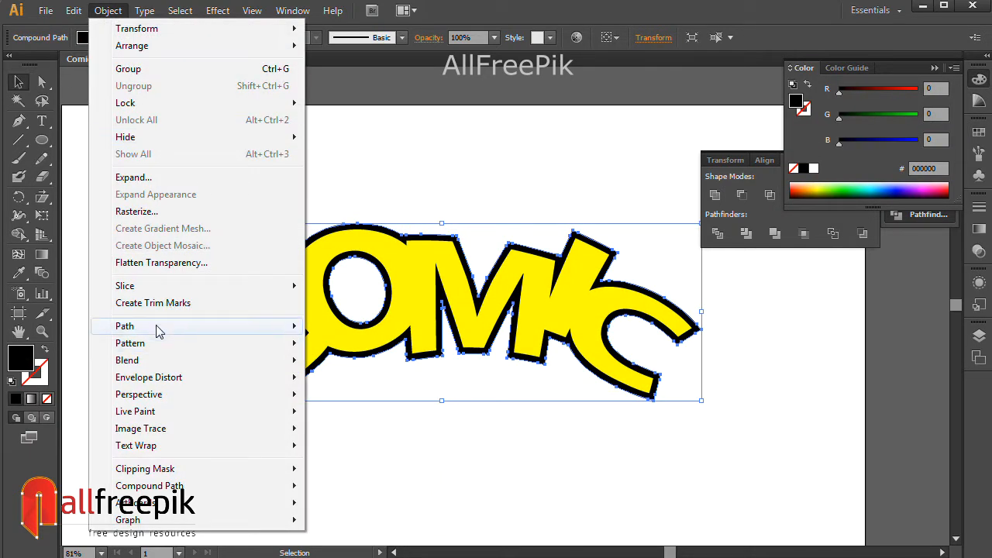
{"action": "mouse_move", "coordinate": [159, 328]}
{"action": "left_click", "coordinate": [380, 386]}
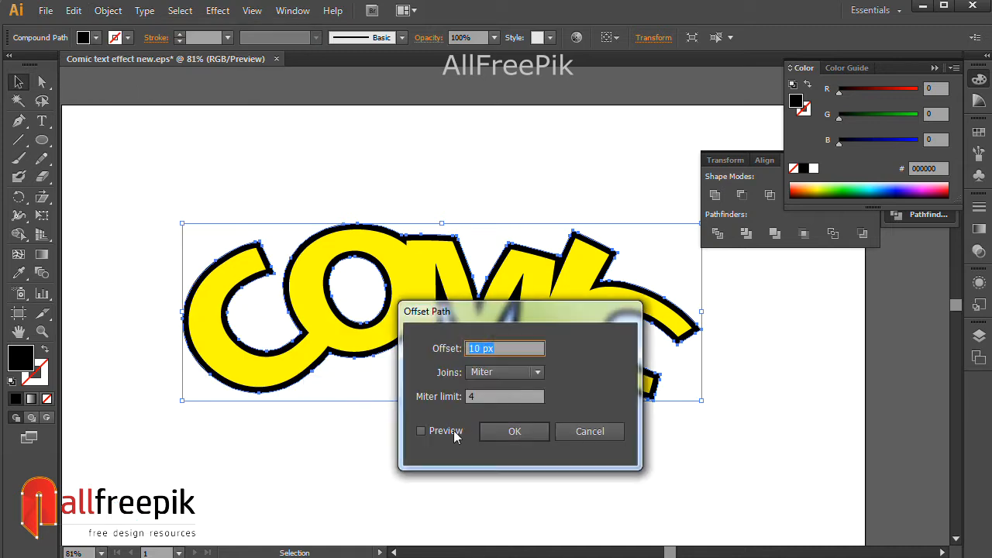
{"action": "left_click", "coordinate": [454, 431]}
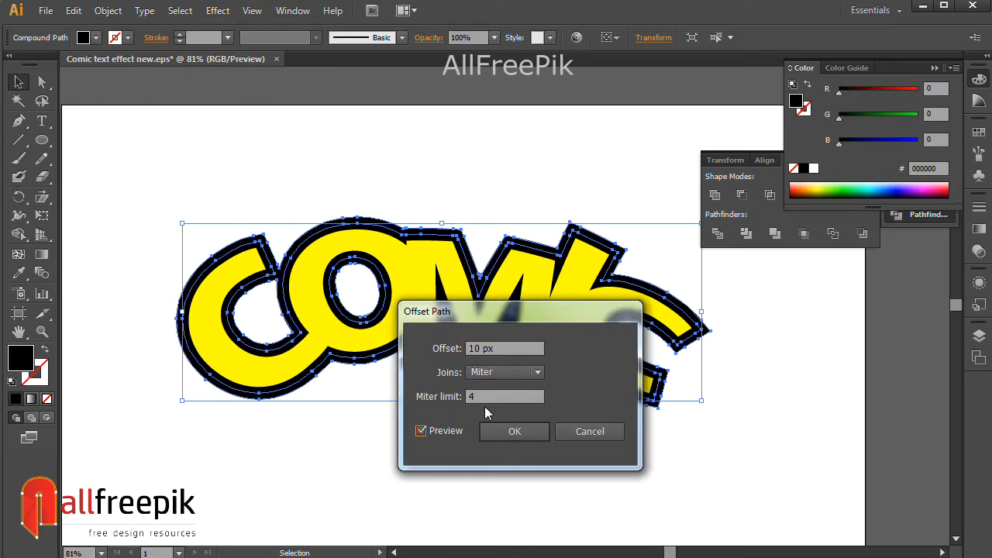
{"action": "left_click", "coordinate": [526, 433]}
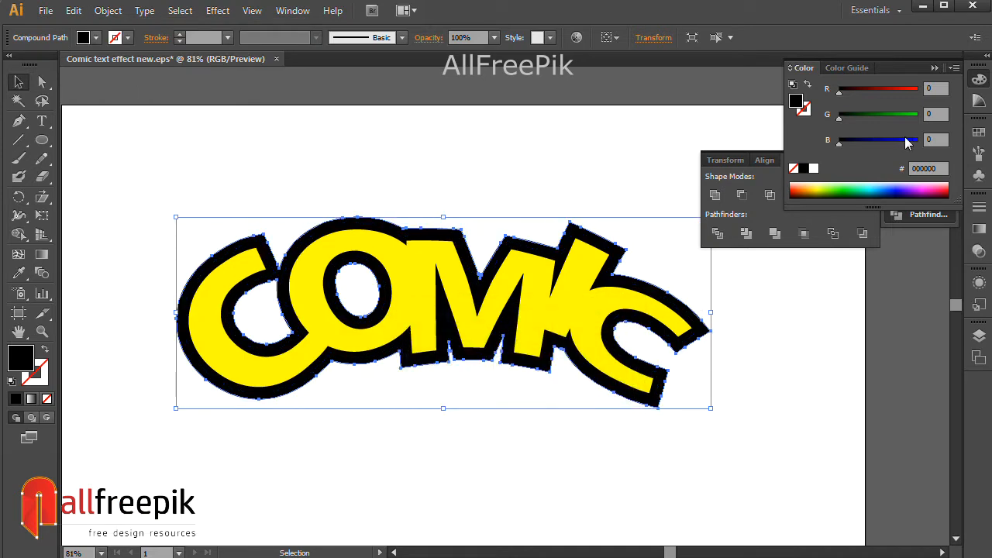
- Fill the outermost offset shape with red and give it a 4 pt yellow stroke
{"action": "left_click", "coordinate": [978, 130]}
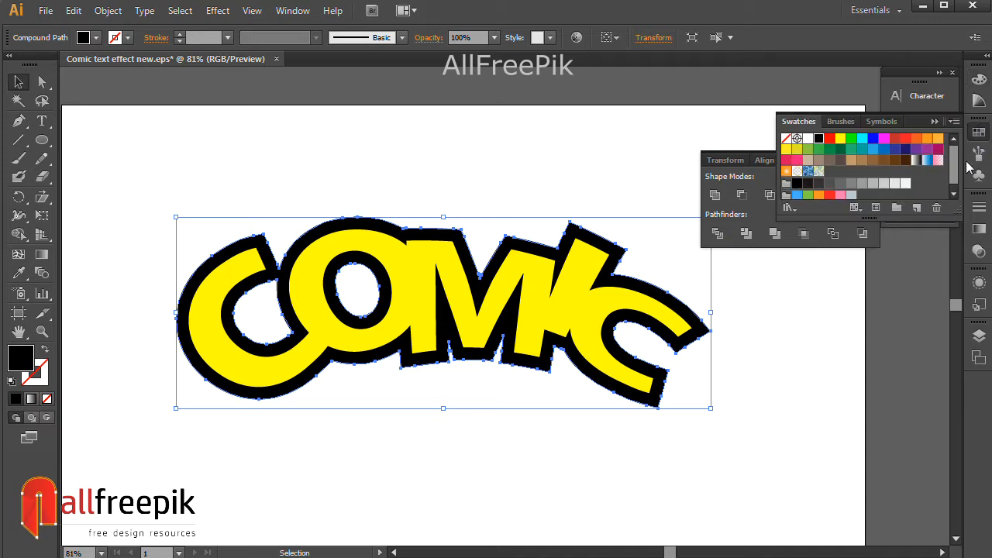
{"action": "left_click", "coordinate": [830, 141]}
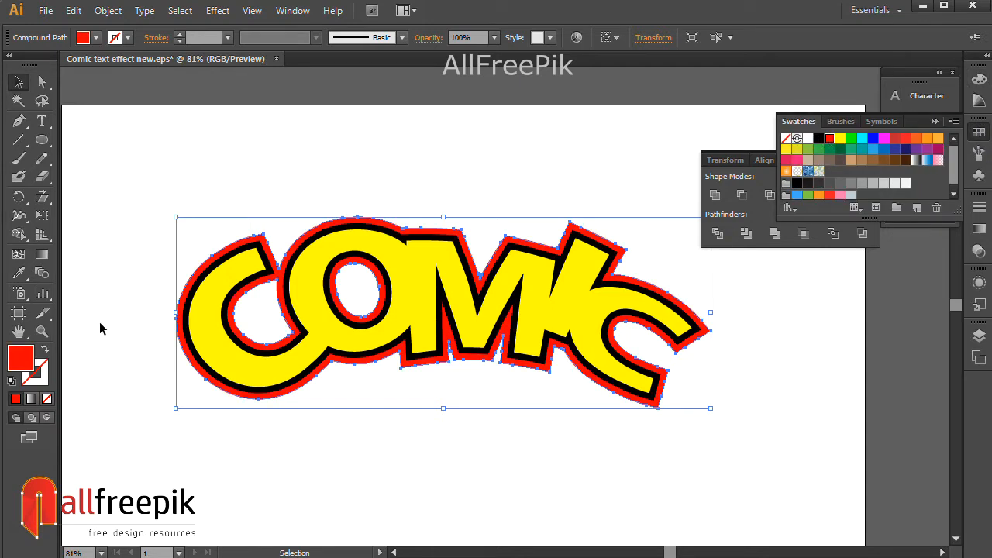
{"action": "left_click", "coordinate": [37, 377]}
{"action": "left_click", "coordinate": [978, 131]}
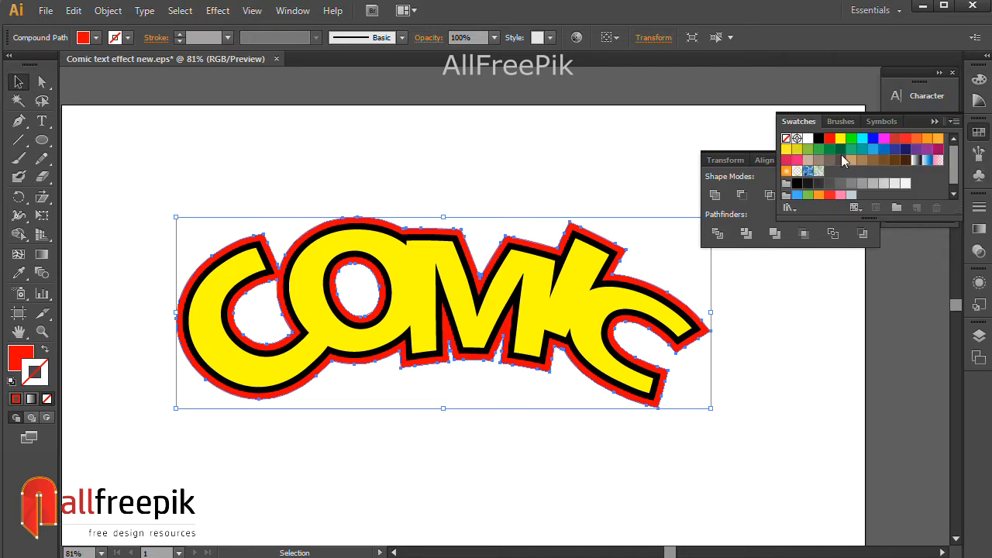
{"action": "left_click", "coordinate": [841, 140]}
{"action": "left_click", "coordinate": [211, 38]}
{"action": "type", "text": "4"}
{"action": "key", "text": "Tab"}
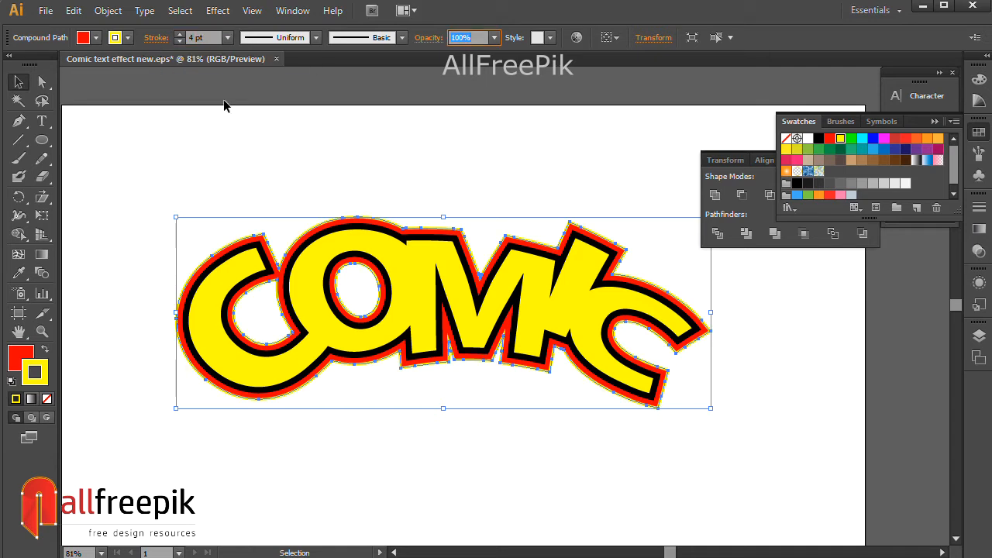
- Reduce the yellow stroke on the outermost red shape to 2 pt
{"action": "left_click", "coordinate": [336, 172]}
{"action": "left_click", "coordinate": [256, 237]}
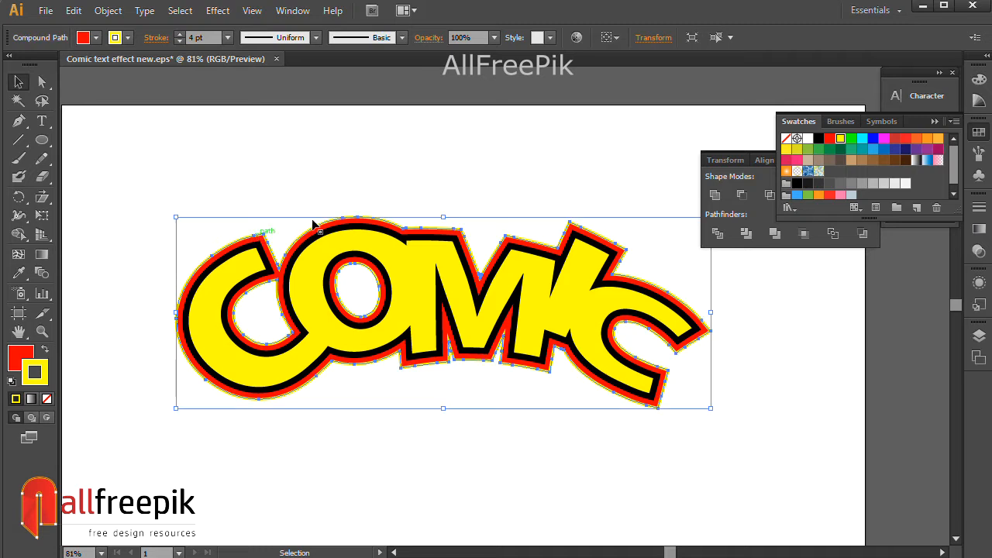
{"action": "left_click", "coordinate": [200, 37]}
{"action": "type", "text": "2"}
{"action": "key", "text": "Tab"}
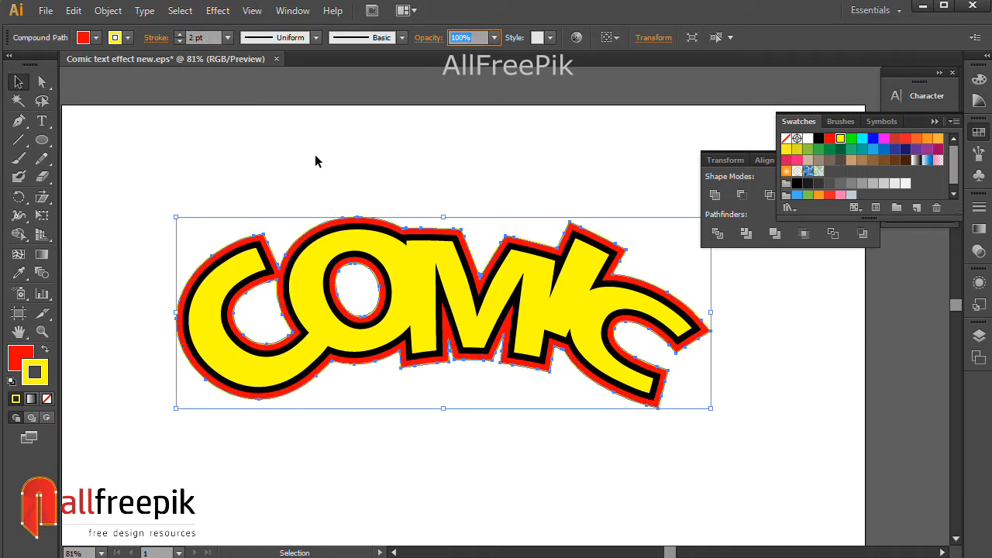
- Offset the red outline shape by 15 px with Miter joins and a miter limit of 4
{"action": "left_click", "coordinate": [108, 10]}
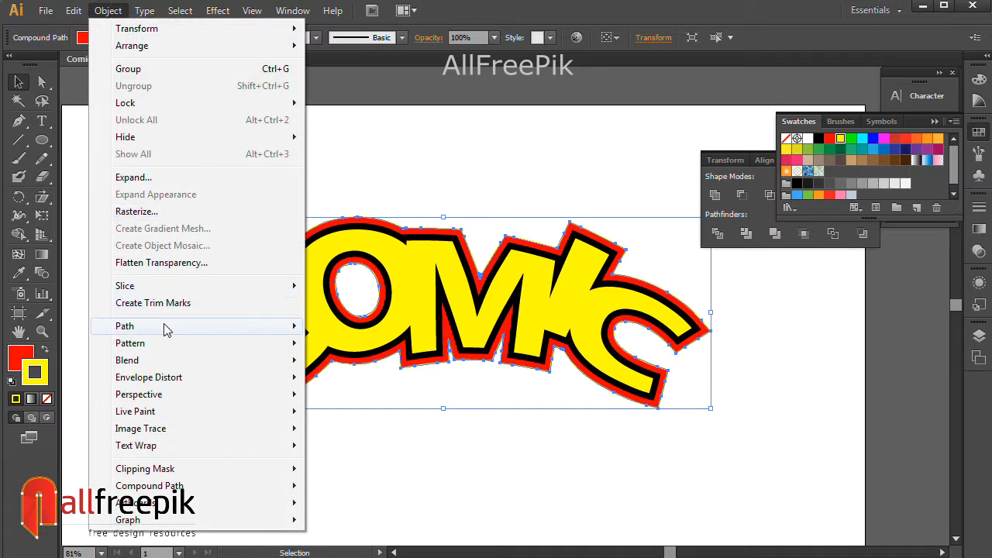
{"action": "mouse_move", "coordinate": [164, 325]}
{"action": "left_click", "coordinate": [373, 394]}
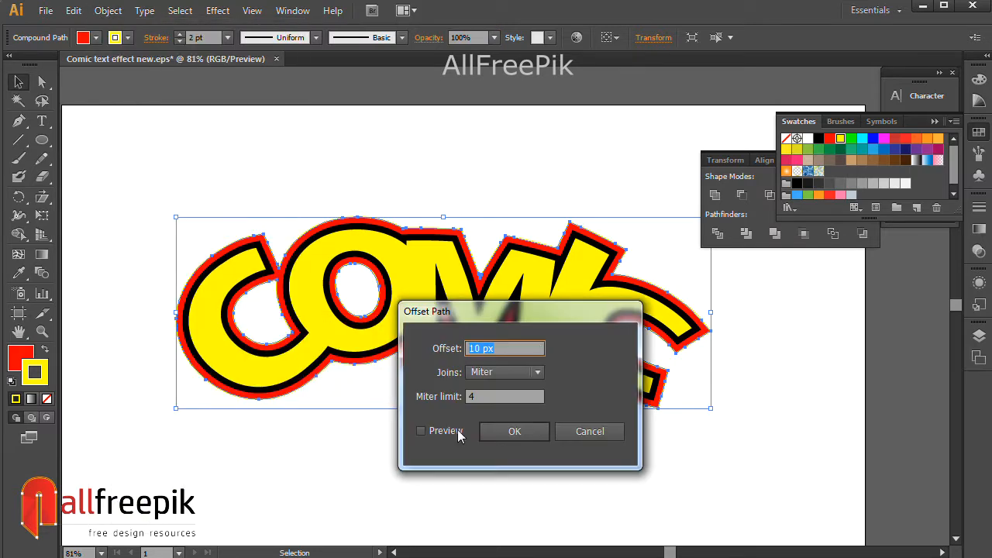
{"action": "left_click", "coordinate": [458, 432]}
{"action": "left_click_drag", "start_coordinate": [518, 349], "coordinate": [448, 351]}
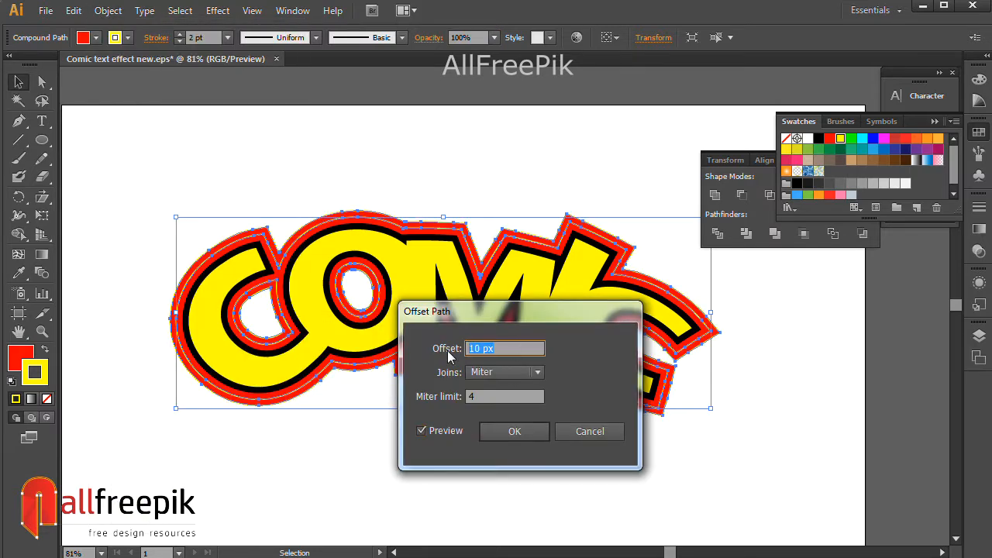
{"action": "type", "text": "15"}
{"action": "key", "text": "Tab"}
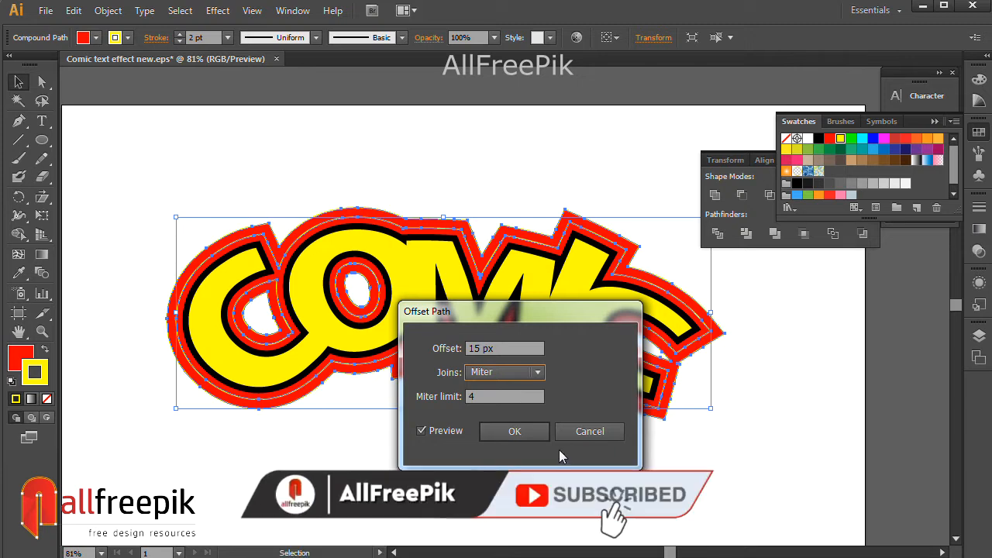
{"action": "left_click", "coordinate": [515, 432]}
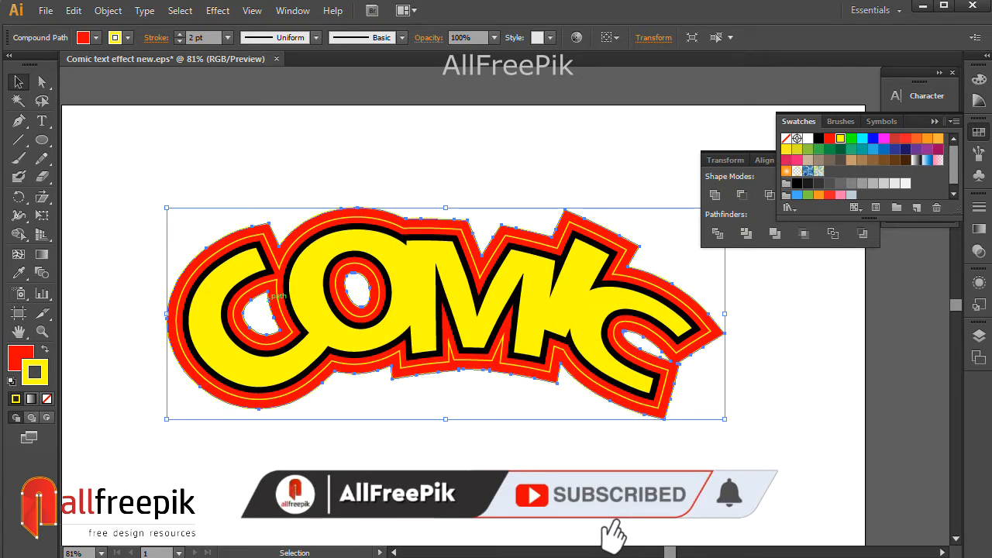
- Remove the stroke from the new outermost shape and fill it with black
{"action": "left_click", "coordinate": [45, 399]}
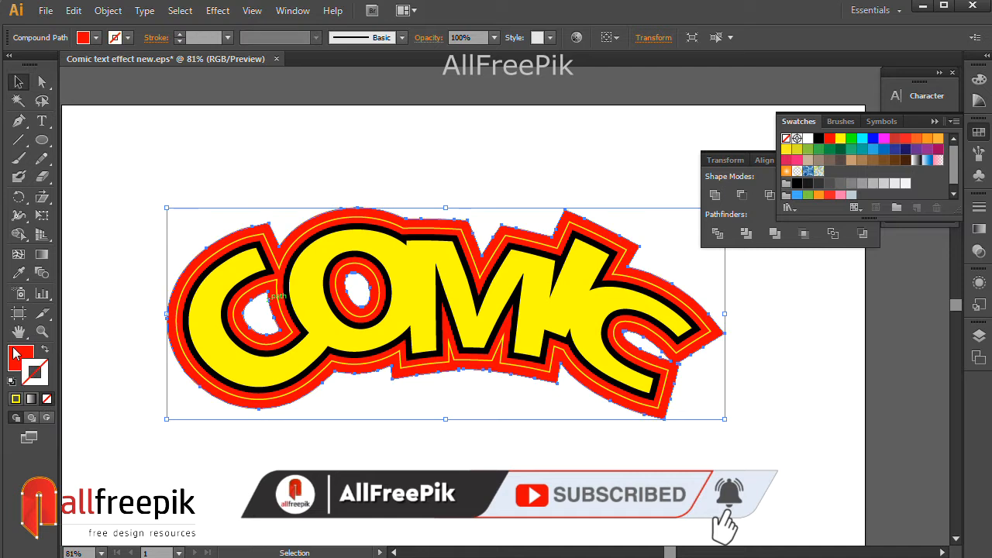
{"action": "left_click", "coordinate": [15, 354]}
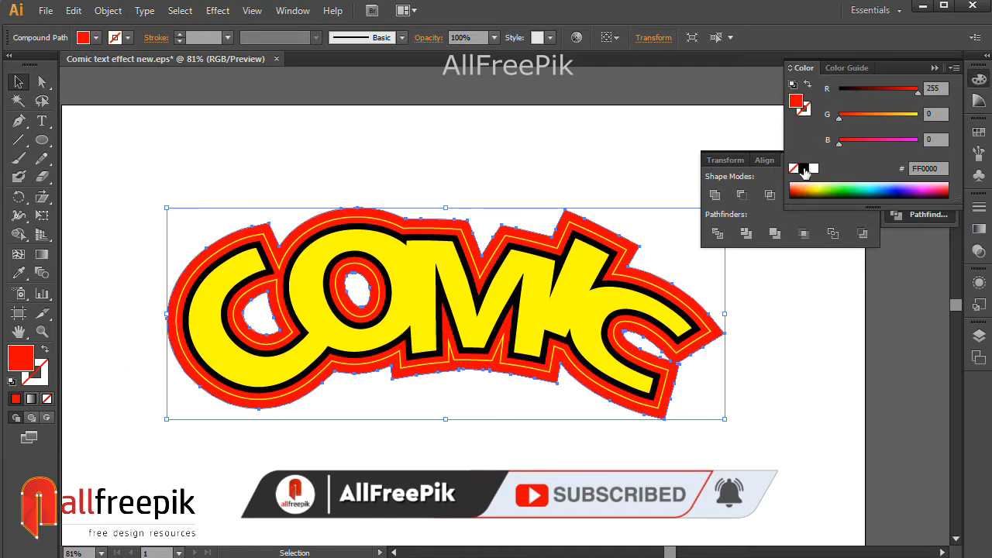
{"action": "left_click", "coordinate": [804, 170]}
- Nudge the black outermost shape down and slightly left to form a drop shadow behind the word
{"action": "key", "text": "Down"}
{"action": "key", "text": "Down"}
{"action": "key", "text": "Down"}
{"action": "key", "text": "Down"}
{"action": "key", "text": "Down"}
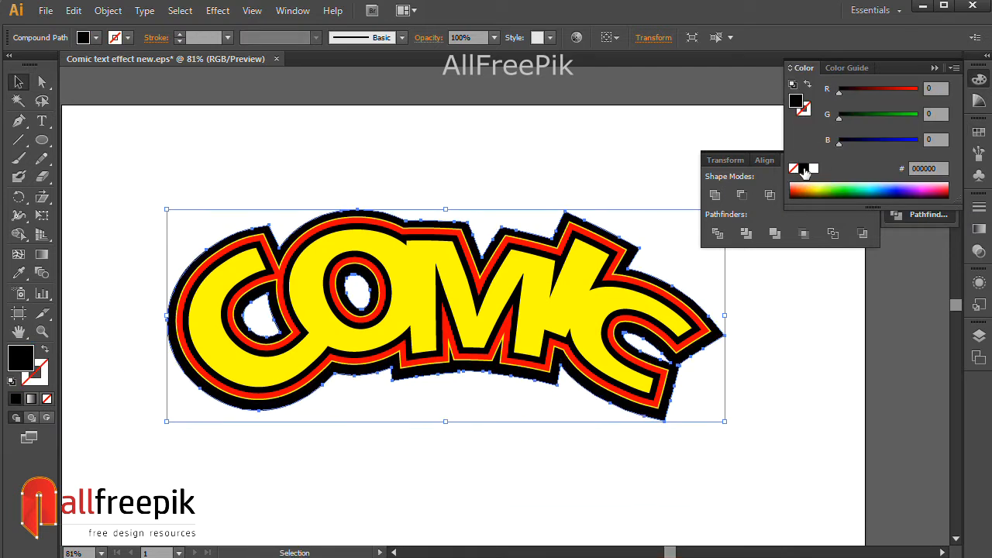
{"action": "key", "text": "Left"}
{"action": "key", "text": "Left"}
{"action": "key", "text": "Left"}
{"action": "key", "text": "Left"}
{"action": "key", "text": "Down"}
{"action": "key", "text": "Down"}
{"action": "key", "text": "Down"}
{"action": "key", "text": "Down"}
{"action": "key", "text": "Down"}
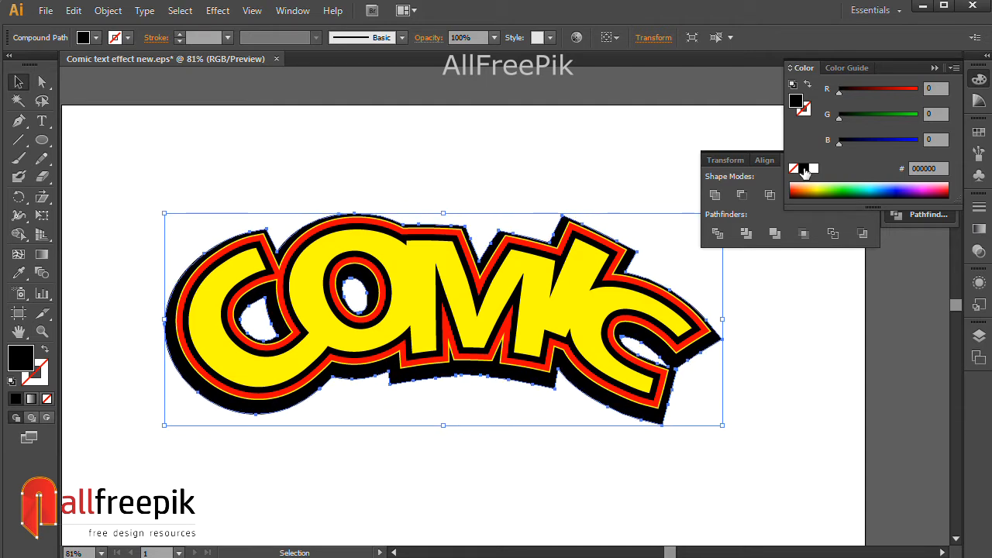
{"action": "key", "text": "Left"}
{"action": "key", "text": "Left"}
{"action": "key", "text": "Down"}
{"action": "key", "text": "Down"}
{"action": "key", "text": "Down"}
{"action": "key", "text": "Left"}
{"action": "key", "text": "Left"}
{"action": "key", "text": "Down"}
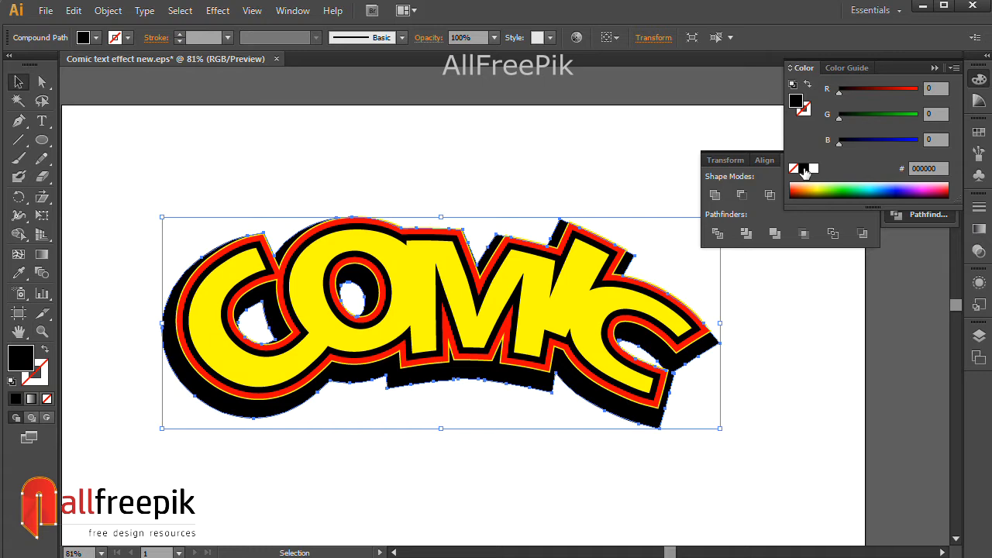
- Select the complete COMIC artwork, enlarge it slightly on the artboard and deselect it
{"action": "left_click", "coordinate": [556, 179]}
{"action": "left_click", "coordinate": [556, 180], "text": "ctrl+alt"}
{"action": "left_click_drag", "start_coordinate": [453, 289], "coordinate": [435, 193]}
{"action": "left_click_drag", "start_coordinate": [161, 223], "coordinate": [648, 452]}
{"action": "left_click_drag", "start_coordinate": [622, 243], "coordinate": [672, 223]}
{"action": "left_click_drag", "start_coordinate": [528, 265], "coordinate": [509, 250]}
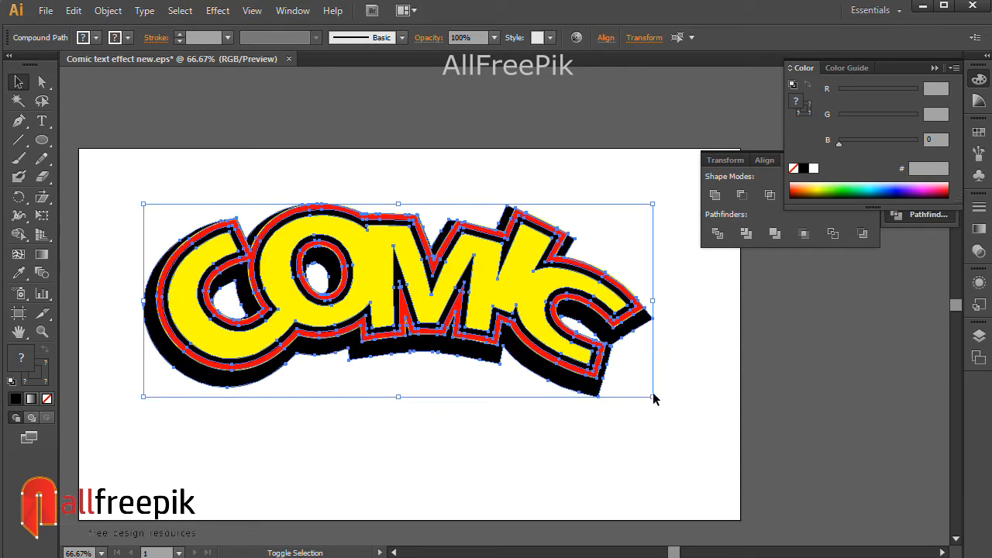
{"action": "left_click_drag", "start_coordinate": [653, 397], "coordinate": [670, 403]}
{"action": "left_click_drag", "start_coordinate": [566, 281], "coordinate": [556, 262]}
{"action": "scroll", "coordinate": [558, 279], "scroll_direction": "down", "scroll_amount": 3}
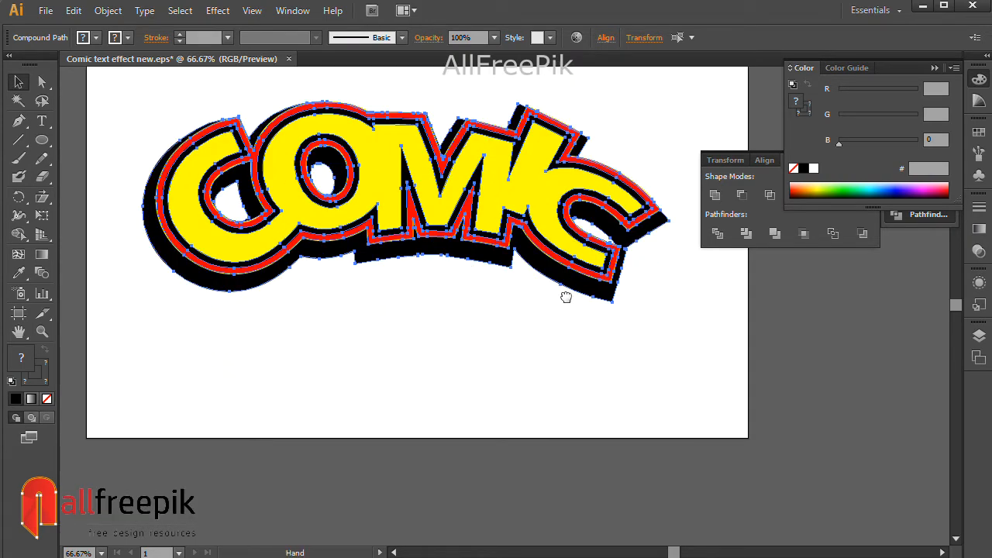
{"action": "left_click", "coordinate": [508, 369]}
- Draw a vertical line segment below the letter O and give it a 10 pt yellow stroke
{"action": "left_click", "coordinate": [17, 142]}
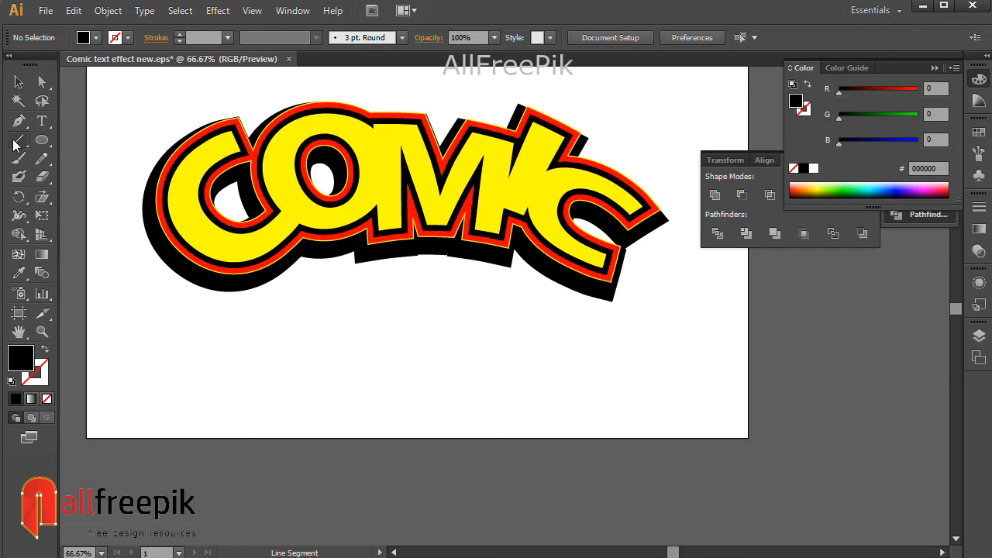
{"action": "left_click_drag", "start_coordinate": [323, 275], "coordinate": [332, 428]}
{"action": "key", "text": "v"}
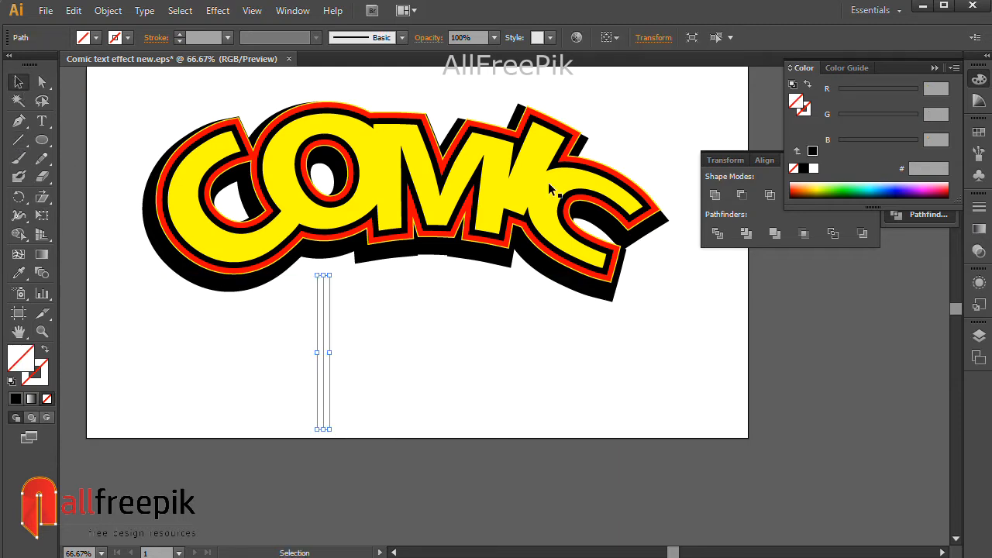
{"action": "left_click", "coordinate": [978, 209]}
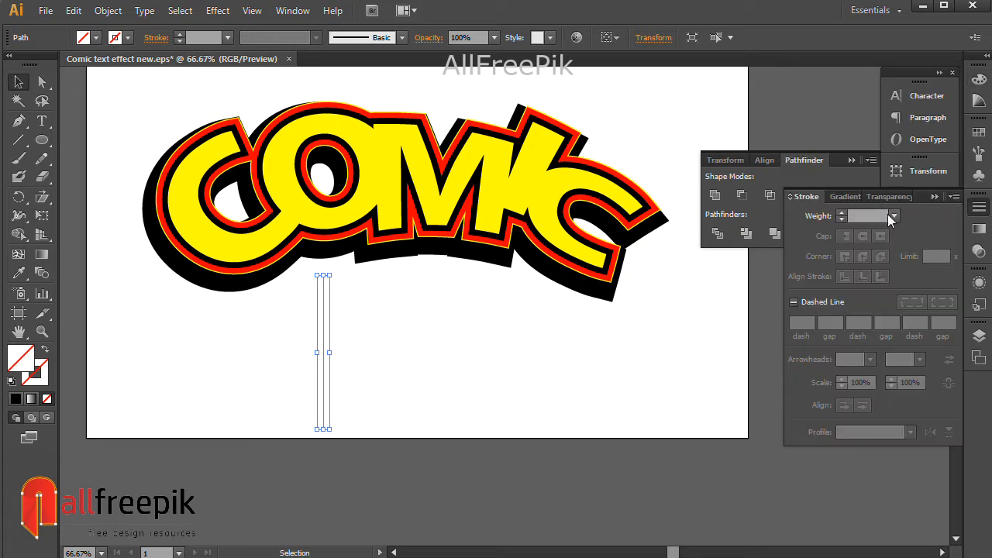
{"action": "left_click", "coordinate": [893, 216]}
{"action": "left_click", "coordinate": [917, 315]}
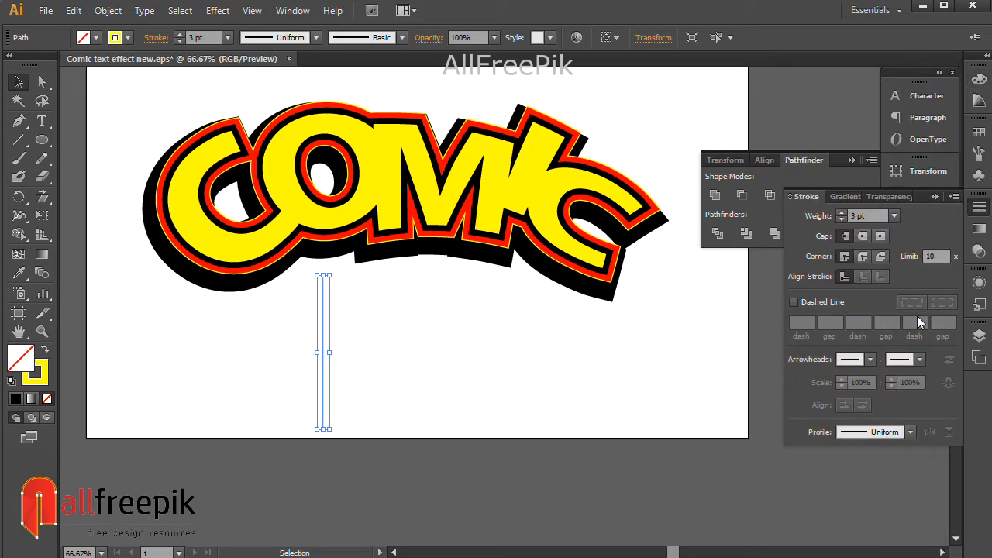
{"action": "left_click", "coordinate": [895, 216]}
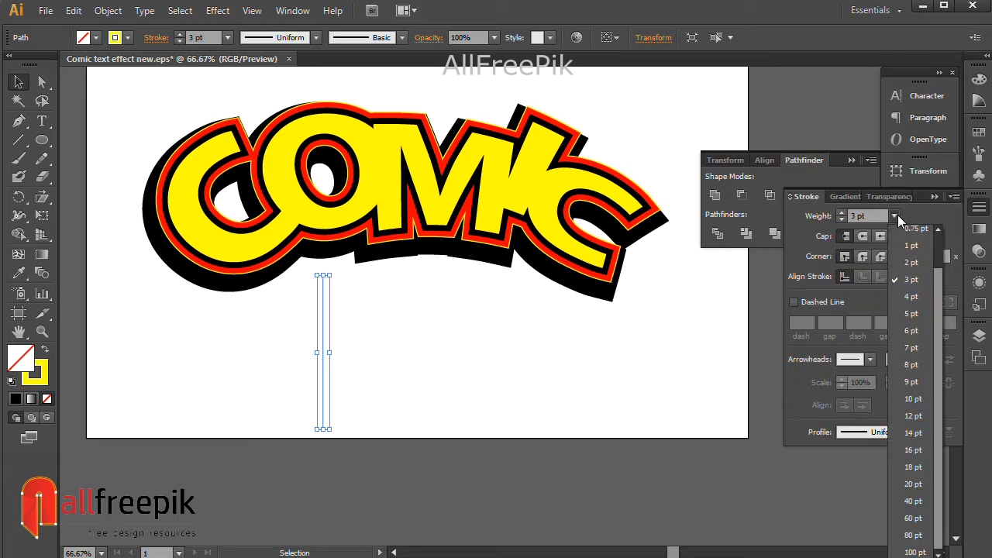
{"action": "left_click", "coordinate": [918, 400]}
- Make the line dotted with 0 pt dashes, 15 pt gaps, round caps and round joins
{"action": "left_click", "coordinate": [794, 303]}
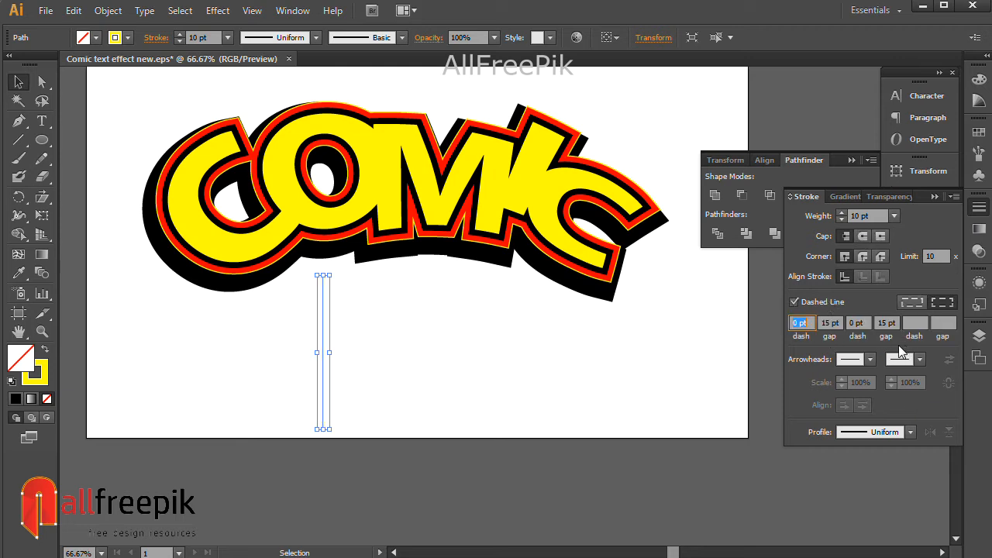
{"action": "key", "text": "Tab"}
{"action": "key", "text": "Tab"}
{"action": "key", "text": "Tab"}
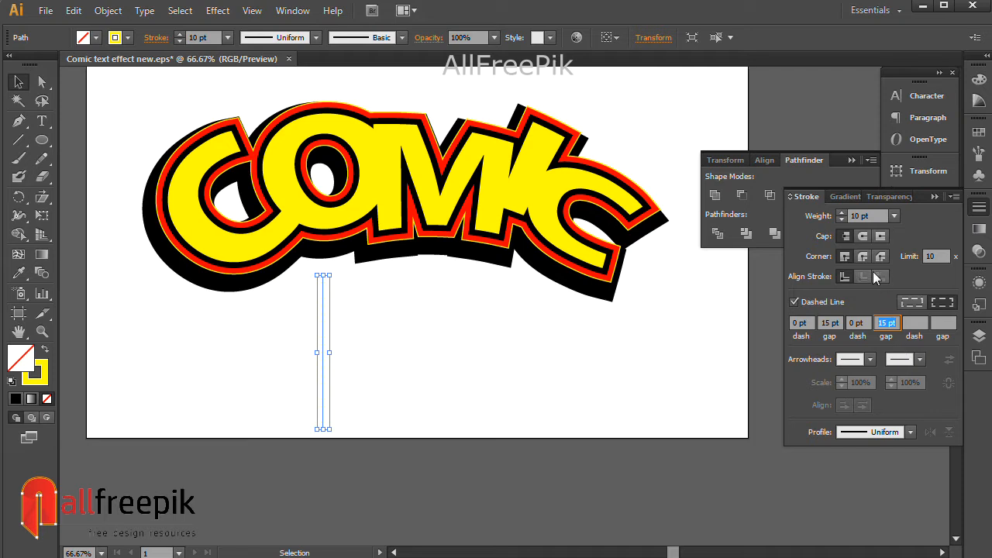
{"action": "left_click", "coordinate": [863, 237]}
{"action": "left_click", "coordinate": [863, 256]}
{"action": "left_click", "coordinate": [412, 383]}
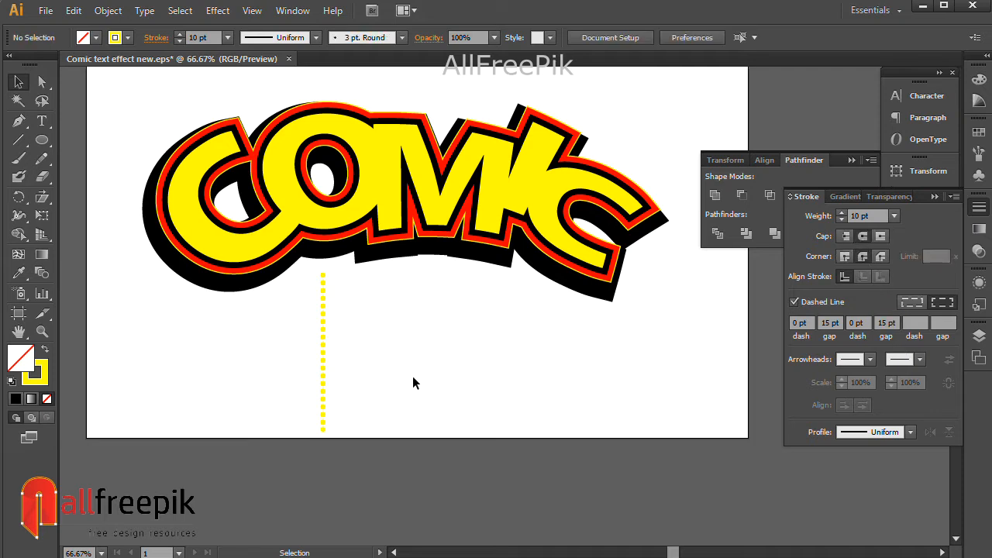
- Apply the triangular tapered width profile to the dotted line and rotate it 180° so the larger dots are at its lower end
{"action": "left_click", "coordinate": [324, 339]}
{"action": "left_click", "coordinate": [874, 431]}
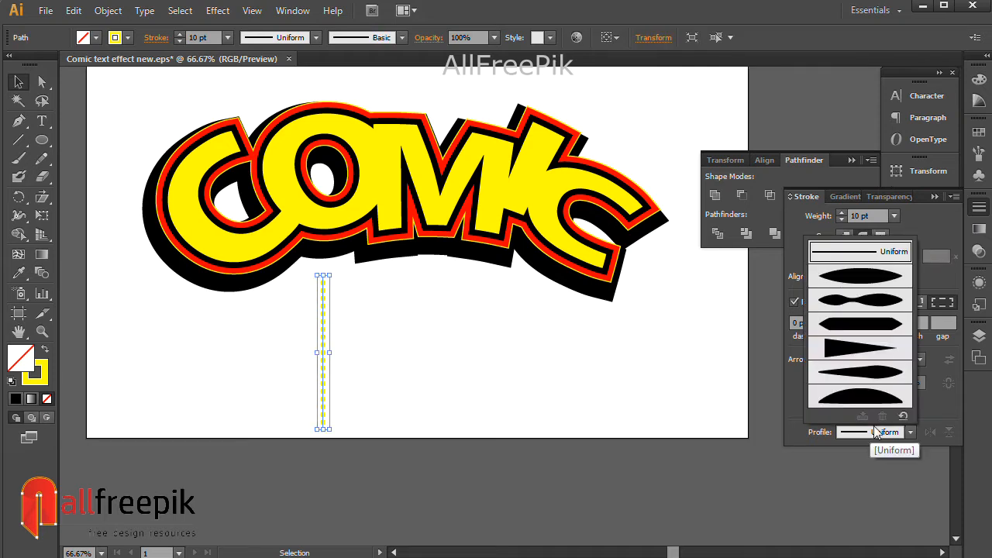
{"action": "left_click", "coordinate": [874, 353]}
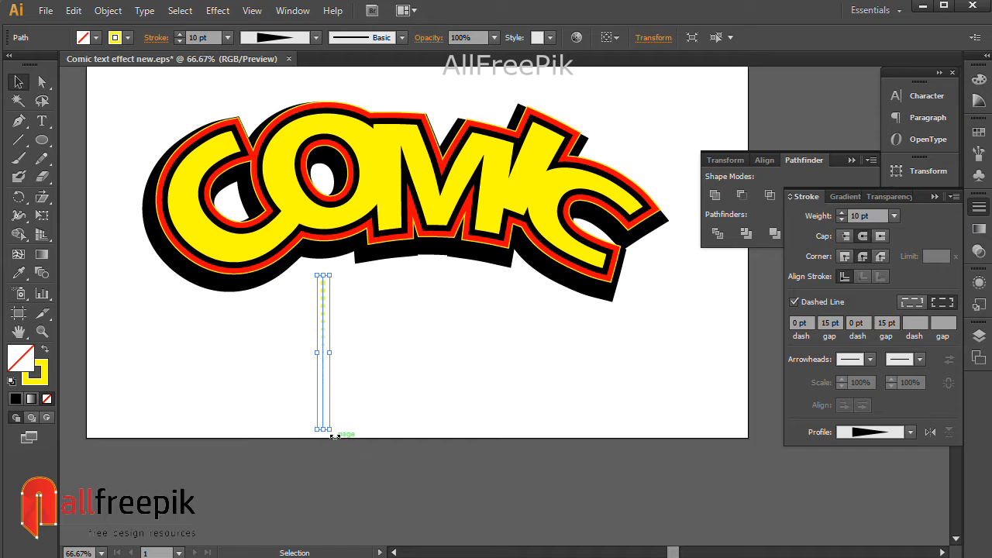
{"action": "left_click", "coordinate": [371, 394]}
{"action": "left_click_drag", "start_coordinate": [287, 455], "coordinate": [460, 418]}
- Try a 20 pt value in the dotted line's dash pattern
{"action": "key", "text": "shift+Tab"}
{"action": "key", "text": "shift+Tab"}
{"action": "key", "text": "shift+Tab"}
{"action": "type", "text": "20"}
{"action": "key", "text": "Tab"}
{"action": "key", "text": "Tab"}
- Set both gaps of the line's dash pattern to 10 pt
{"action": "key", "text": "shift+Tab"}
{"action": "key", "text": "shift+Tab"}
{"action": "key", "text": "shift+Tab"}
{"action": "type", "text": "10"}
{"action": "key", "text": "Tab"}
{"action": "key", "text": "Tab"}
{"action": "type", "text": "10"}
{"action": "key", "text": "Tab"}
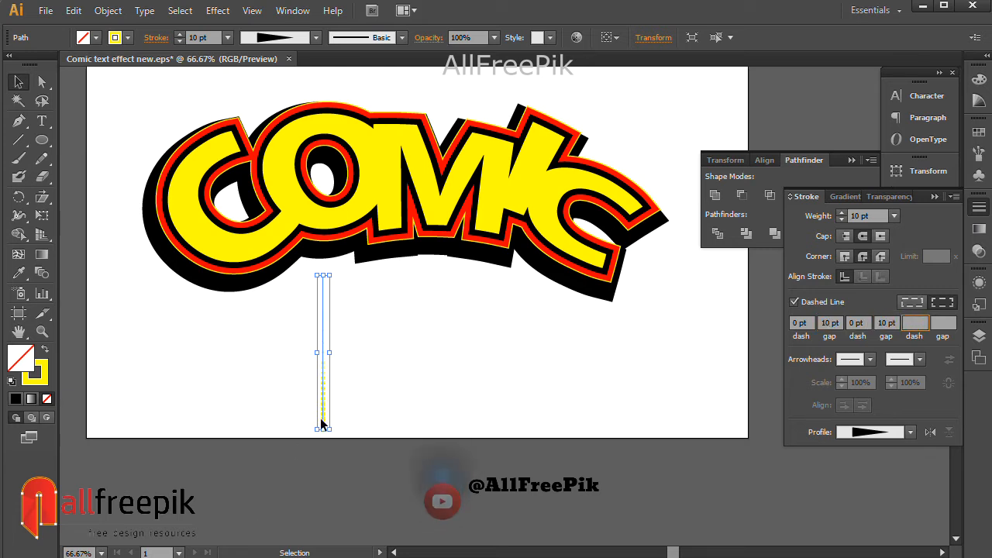
- Stretch the dotted line slightly upward toward the word
{"action": "left_click", "coordinate": [357, 392]}
{"action": "left_click", "coordinate": [323, 384]}
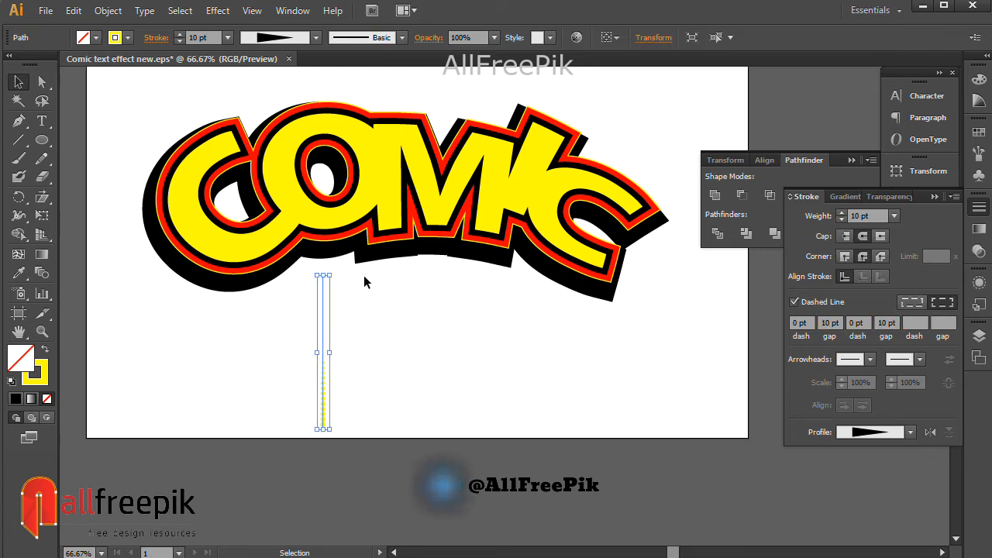
{"action": "left_click_drag", "start_coordinate": [322, 275], "coordinate": [322, 264]}
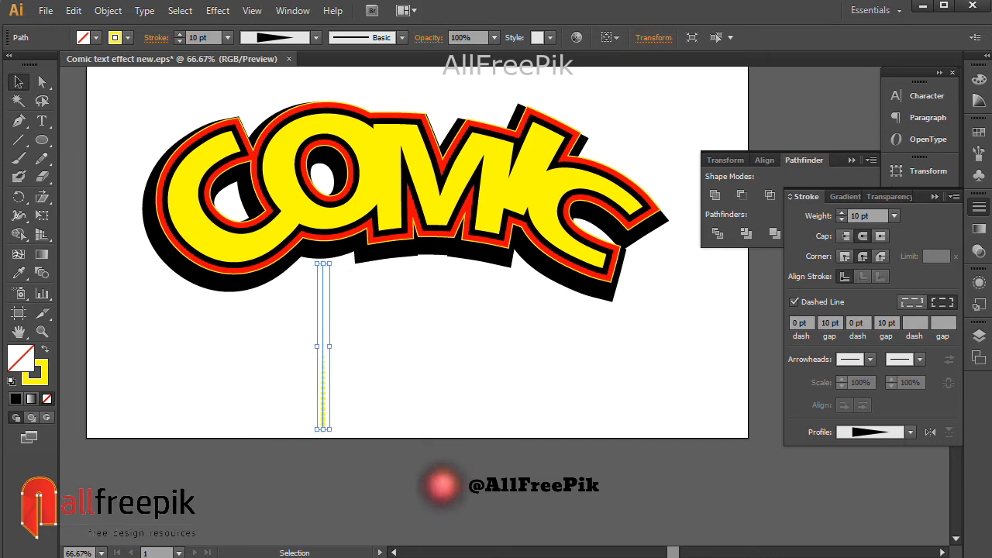
- Apply a linear gradient from yellow to red to the dotted line's stroke
{"action": "left_click", "coordinate": [978, 229]}
{"action": "left_click", "coordinate": [855, 333]}
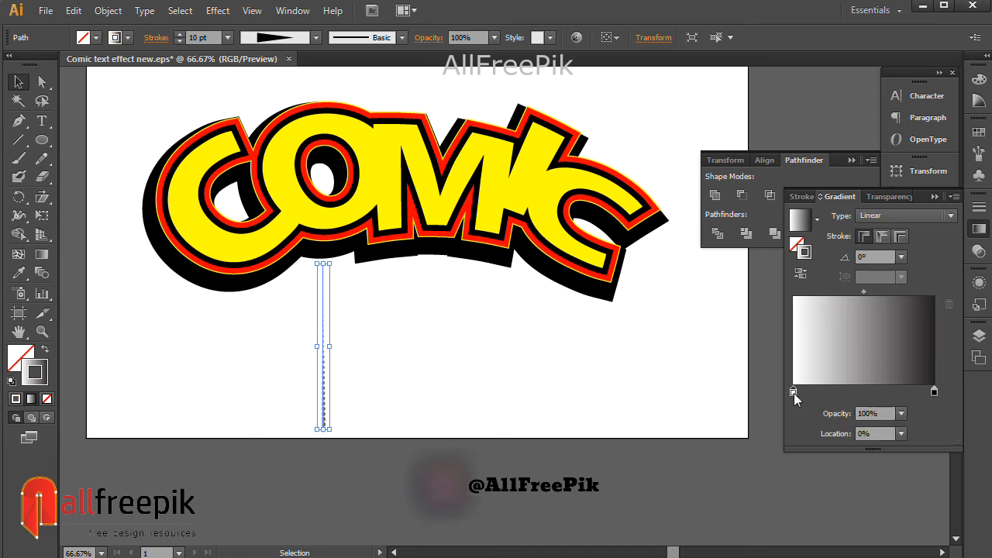
{"action": "double_click", "coordinate": [794, 392]}
{"action": "left_click", "coordinate": [786, 160]}
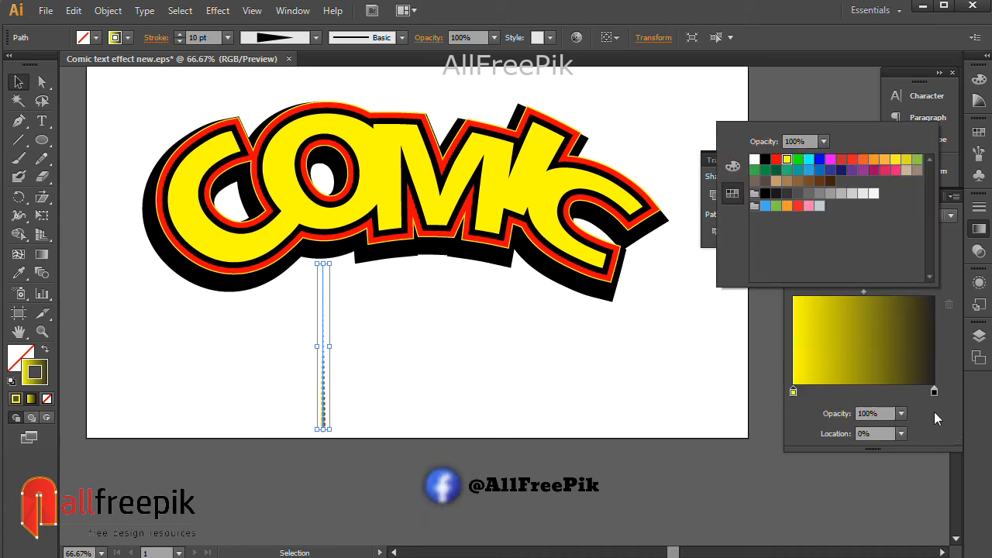
{"action": "left_click", "coordinate": [934, 395]}
{"action": "double_click", "coordinate": [934, 393]}
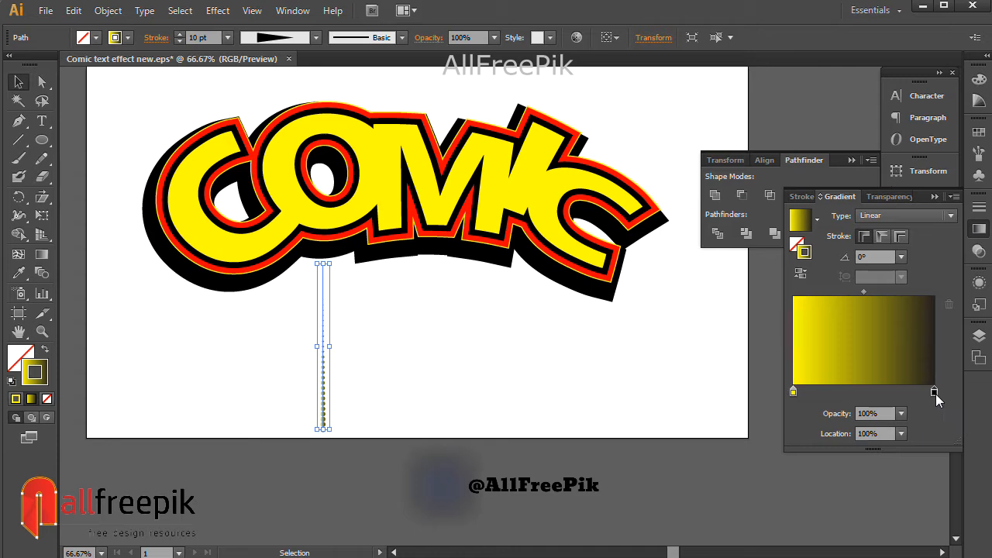
{"action": "left_click", "coordinate": [776, 161]}
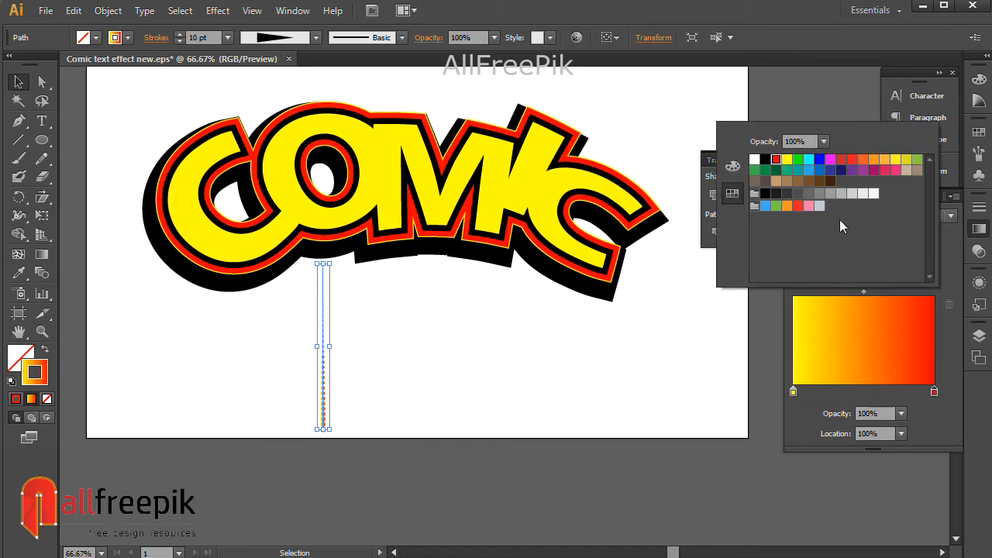
{"action": "left_click", "coordinate": [944, 275]}
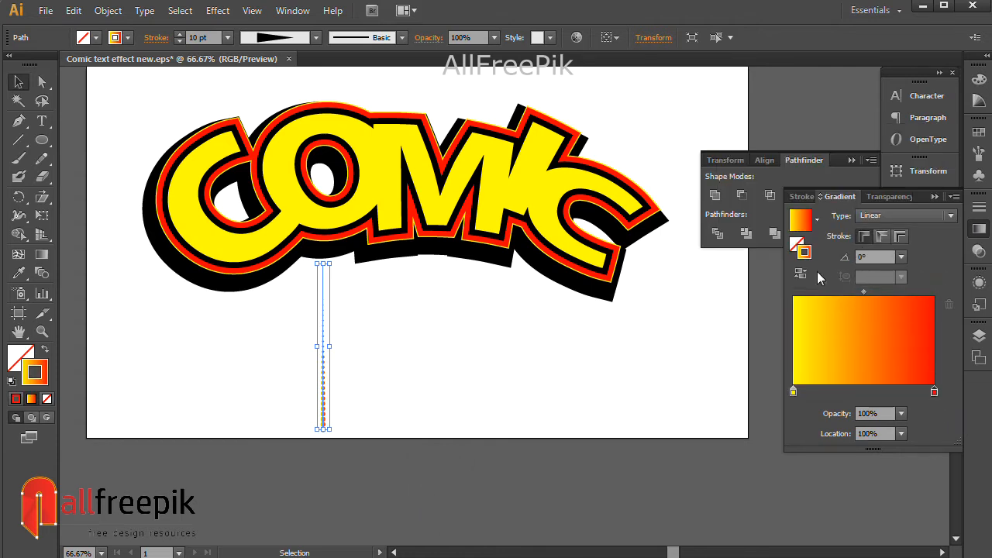
- Set the stroke gradient's angle to 90° and reverse its colours so it runs from red to yellow
{"action": "left_click", "coordinate": [901, 257]}
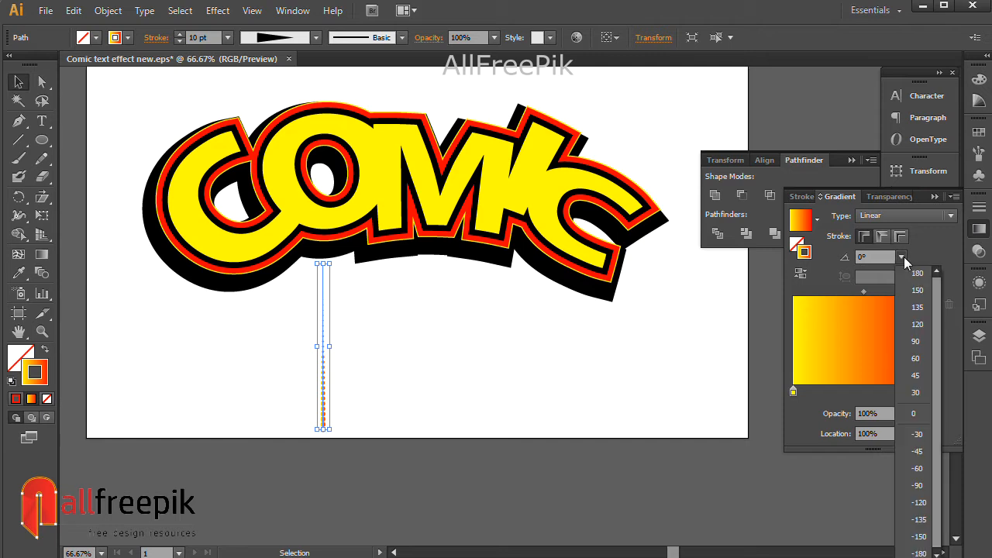
{"action": "left_click", "coordinate": [922, 341]}
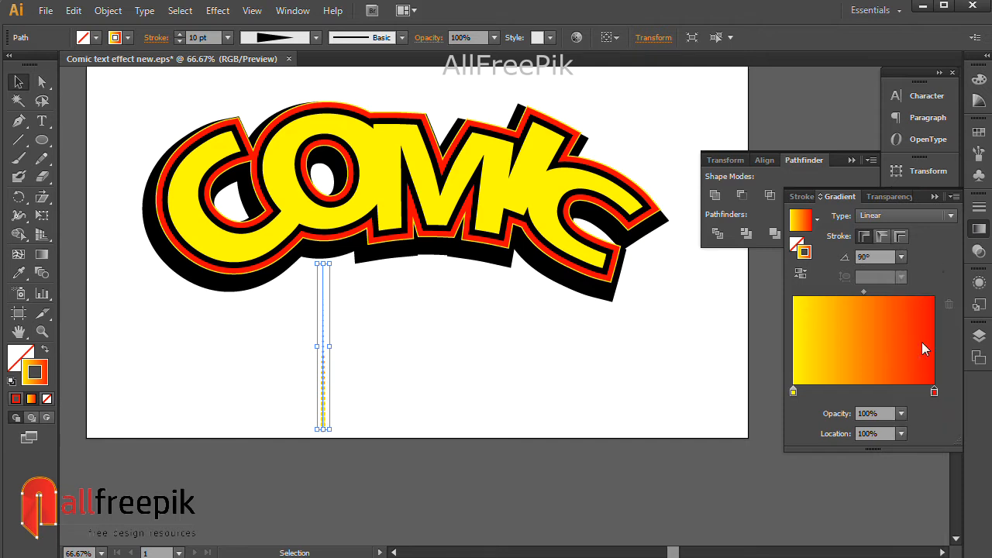
{"action": "left_click", "coordinate": [805, 274]}
- Duplicate the dotted line slightly to its right and repeat the duplication until evenly spaced lines extend past the artboard's right edge
{"action": "left_click", "coordinate": [471, 367]}
{"action": "left_click_drag", "start_coordinate": [380, 327], "coordinate": [350, 341]}
{"action": "left_click_drag", "start_coordinate": [294, 376], "coordinate": [304, 382]}
{"action": "key", "text": "ctrl+d"}
{"action": "key", "text": "ctrl+d"}
{"action": "key", "text": "ctrl+d"}
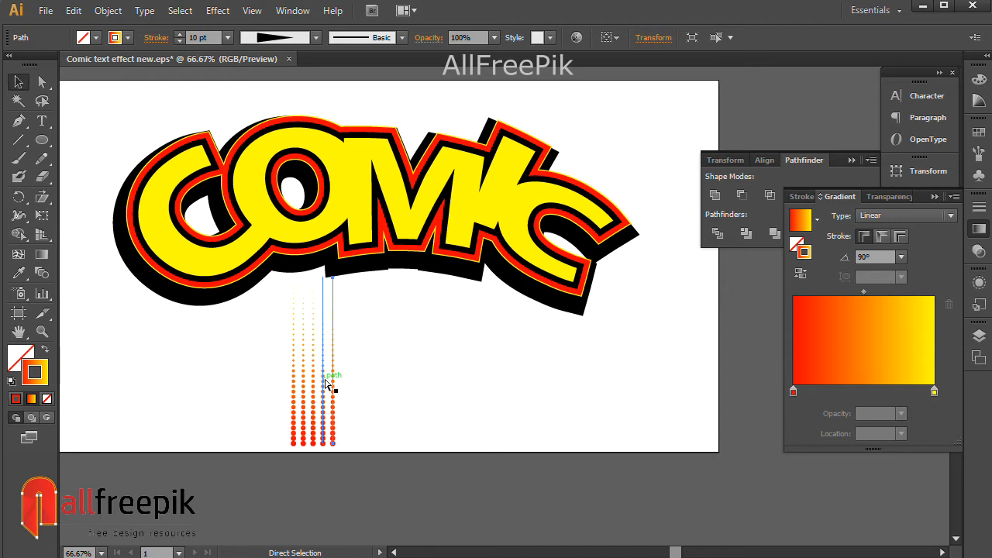
{"action": "key", "text": "ctrl+d"}
{"action": "key", "text": "ctrl+d"}
{"action": "key", "text": "ctrl+d"}
{"action": "key", "text": "ctrl+d"}
{"action": "key", "text": "ctrl+d"}
{"action": "key", "text": "ctrl+d"}
{"action": "key", "text": "ctrl+d"}
{"action": "key", "text": "ctrl+d"}
{"action": "key", "text": "ctrl+d"}
{"action": "key", "text": "ctrl+d"}
{"action": "key", "text": "ctrl+d"}
{"action": "key", "text": "ctrl+d"}
{"action": "key", "text": "ctrl+d"}
{"action": "key", "text": "ctrl+d"}
{"action": "key", "text": "ctrl+d"}
{"action": "key", "text": "ctrl+d"}
{"action": "key", "text": "ctrl+d"}
{"action": "key", "text": "ctrl+d"}
{"action": "key", "text": "ctrl+d"}
{"action": "key", "text": "ctrl+d"}
{"action": "key", "text": "ctrl+d"}
{"action": "key", "text": "ctrl+d"}
{"action": "key", "text": "ctrl+d"}
{"action": "key", "text": "ctrl+d"}
{"action": "key", "text": "ctrl+d"}
{"action": "key", "text": "ctrl+d"}
{"action": "key", "text": "ctrl+d"}
{"action": "key", "text": "ctrl+d"}
{"action": "key", "text": "ctrl+d"}
{"action": "key", "text": "ctrl+d"}
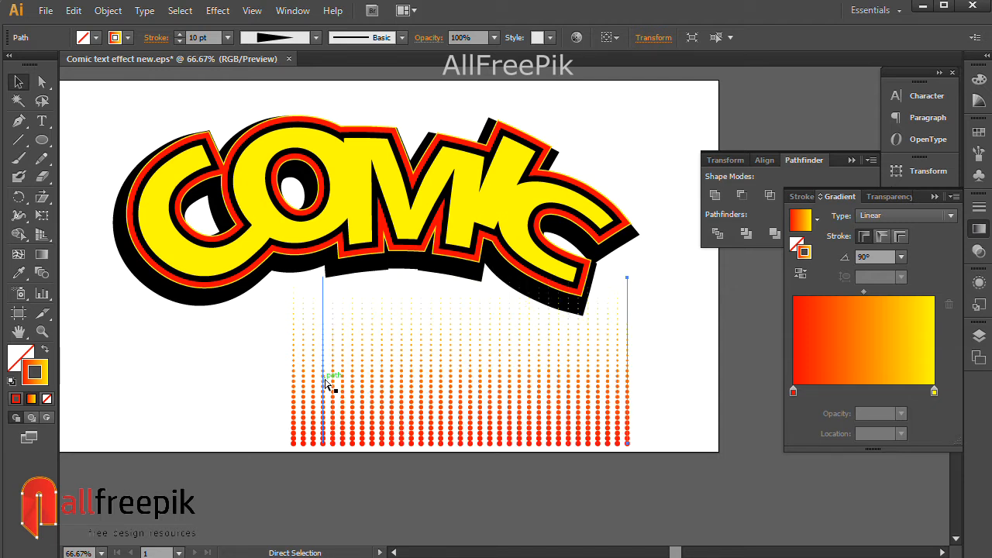
{"action": "key", "text": "ctrl+d"}
{"action": "key", "text": "ctrl+d"}
{"action": "key", "text": "ctrl+d"}
{"action": "key", "text": "ctrl+d"}
{"action": "key", "text": "ctrl+d"}
{"action": "key", "text": "ctrl+d"}
{"action": "key", "text": "ctrl+d"}
{"action": "key", "text": "ctrl+d"}
{"action": "key", "text": "ctrl+d"}
{"action": "key", "text": "ctrl+d"}
{"action": "key", "text": "ctrl+d"}
{"action": "key", "text": "ctrl+d"}
{"action": "key", "text": "ctrl+d"}
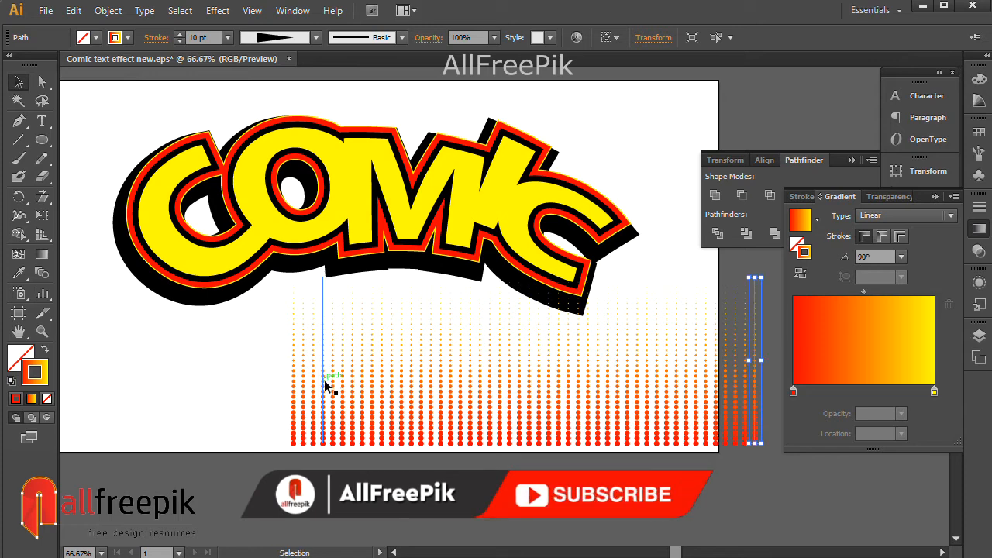
{"action": "key", "text": "ctrl+d"}
{"action": "key", "text": "ctrl+d"}
{"action": "key", "text": "ctrl+d"}
- Centre all the dotted lines beneath the word COMIC and shear them freehand by about -41.9° into a slanted pattern
{"action": "left_click_drag", "start_coordinate": [221, 390], "coordinate": [544, 441]}
{"action": "key", "text": "space"}
{"action": "left_click_drag", "start_coordinate": [342, 366], "coordinate": [357, 342]}
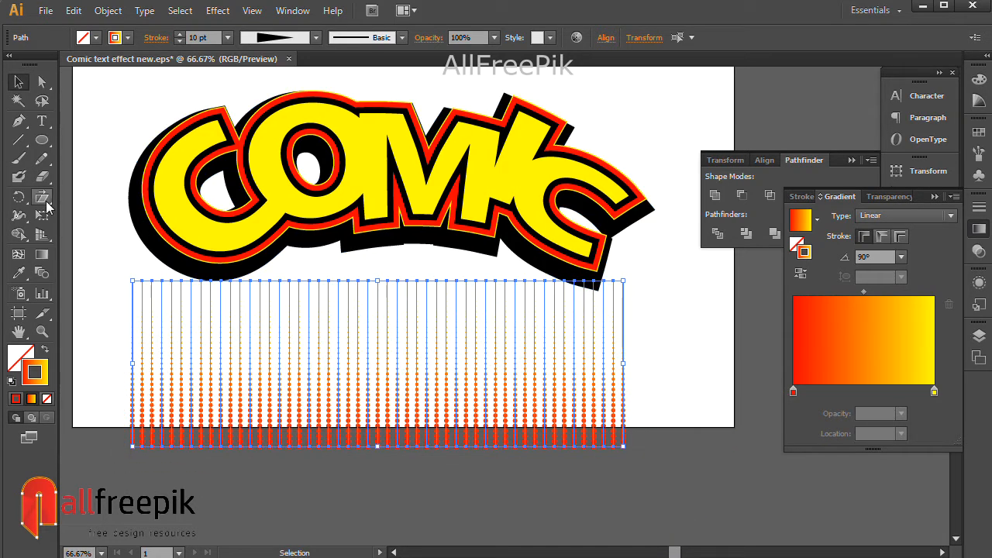
{"action": "left_click", "coordinate": [46, 204]}
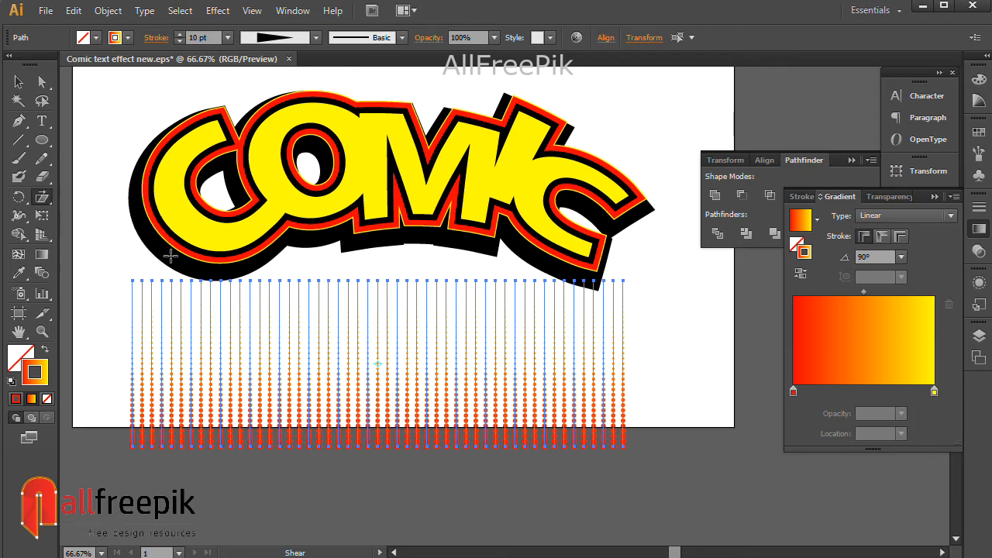
{"action": "left_click_drag", "start_coordinate": [431, 361], "coordinate": [446, 358]}
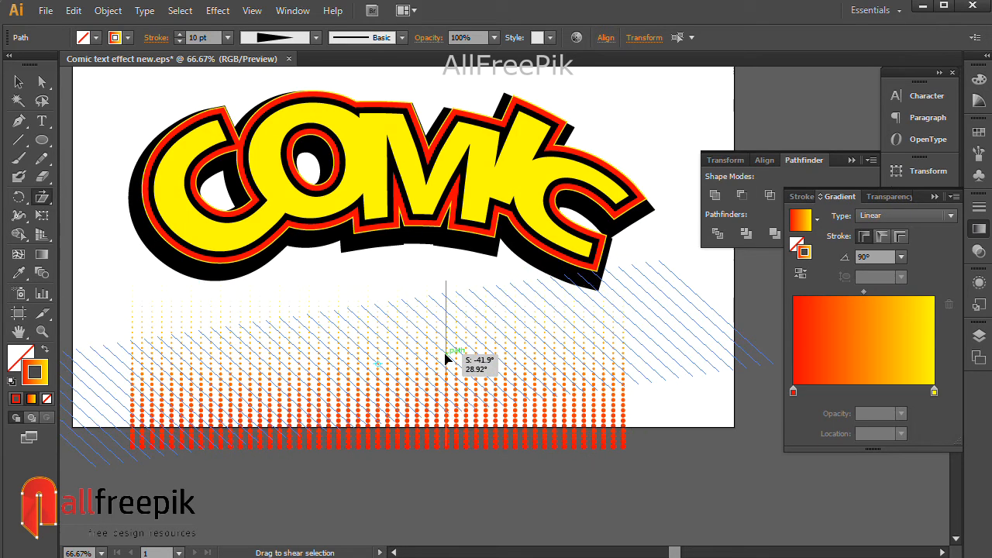
{"action": "left_click_drag", "start_coordinate": [466, 303], "coordinate": [466, 296]}
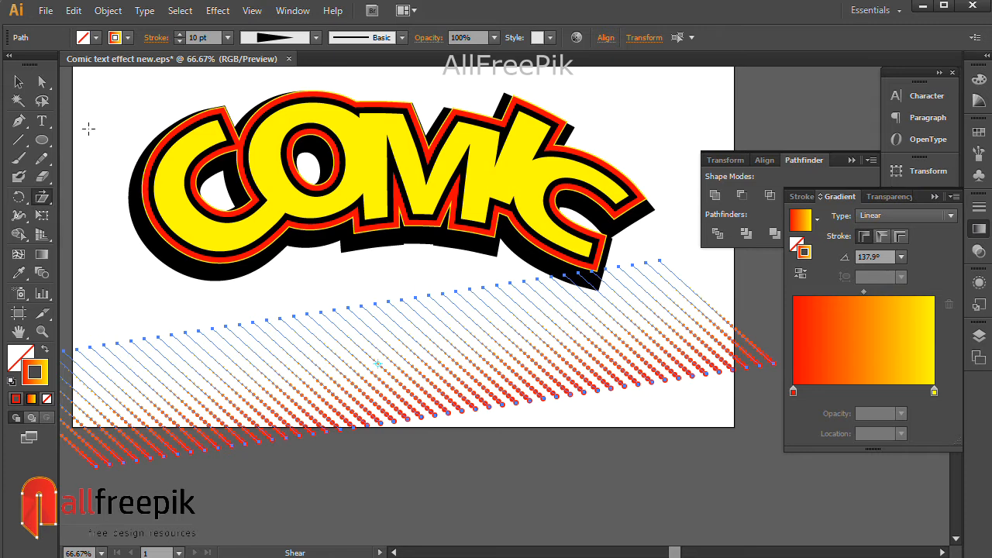
- Resize the sheared line pattern narrower and taller to roughly the word's width, overlapping the lower part of the lettering
{"action": "left_click", "coordinate": [19, 81]}
{"action": "left_click_drag", "start_coordinate": [234, 336], "coordinate": [279, 325]}
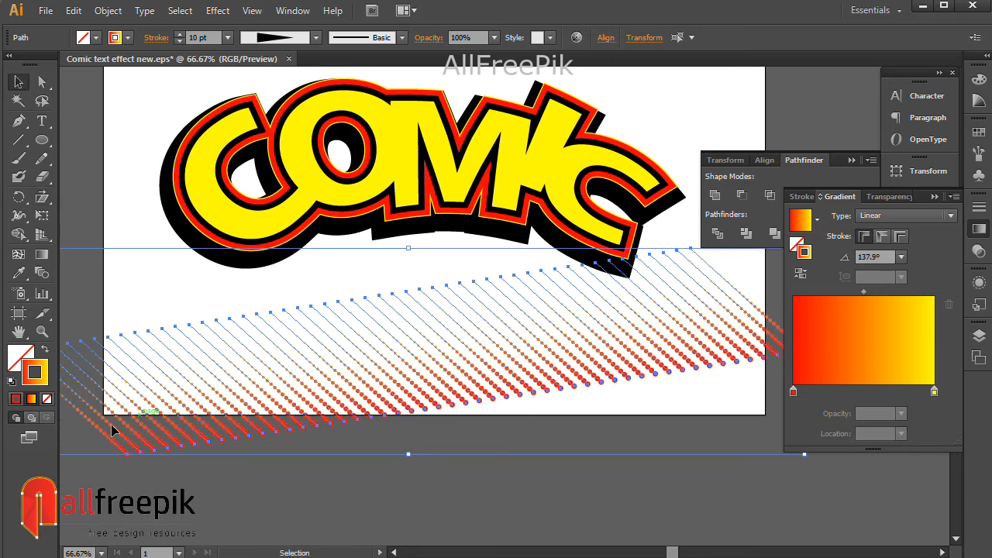
{"action": "left_click_drag", "start_coordinate": [189, 433], "coordinate": [310, 398]}
{"action": "left_click_drag", "start_coordinate": [136, 324], "coordinate": [344, 322]}
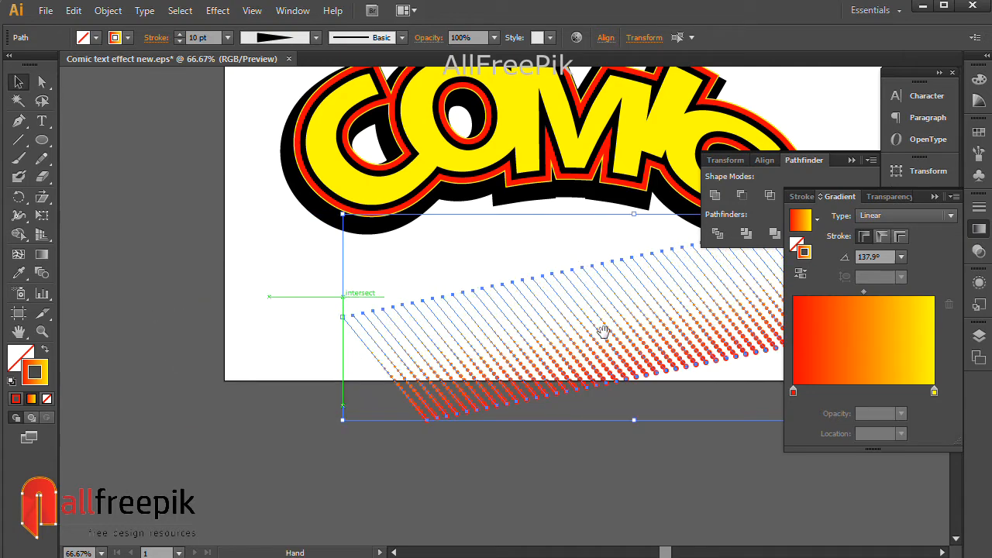
{"action": "left_click_drag", "start_coordinate": [603, 332], "coordinate": [401, 272]}
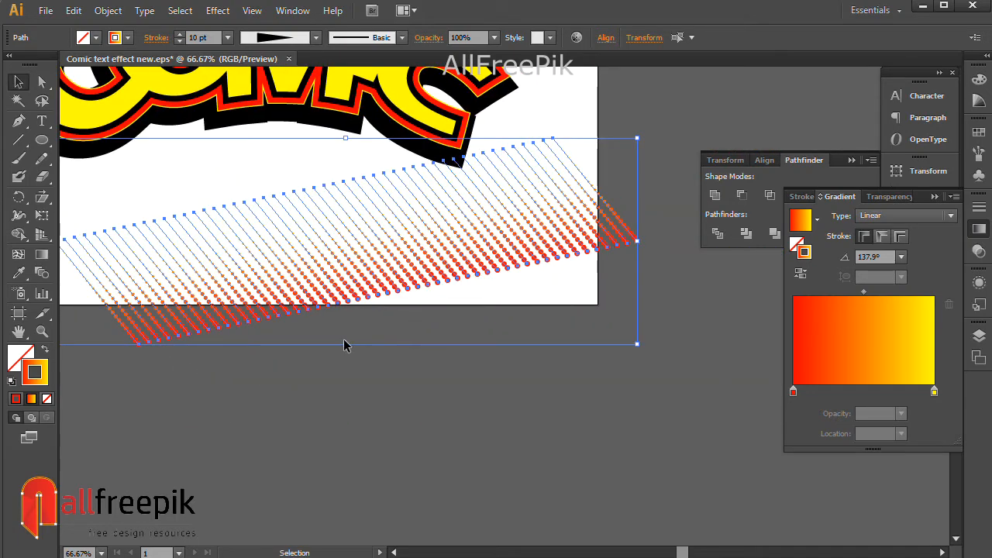
{"action": "left_click_drag", "start_coordinate": [345, 345], "coordinate": [406, 423]}
{"action": "left_click_drag", "start_coordinate": [365, 348], "coordinate": [487, 412]}
{"action": "left_click_drag", "start_coordinate": [483, 352], "coordinate": [378, 266]}
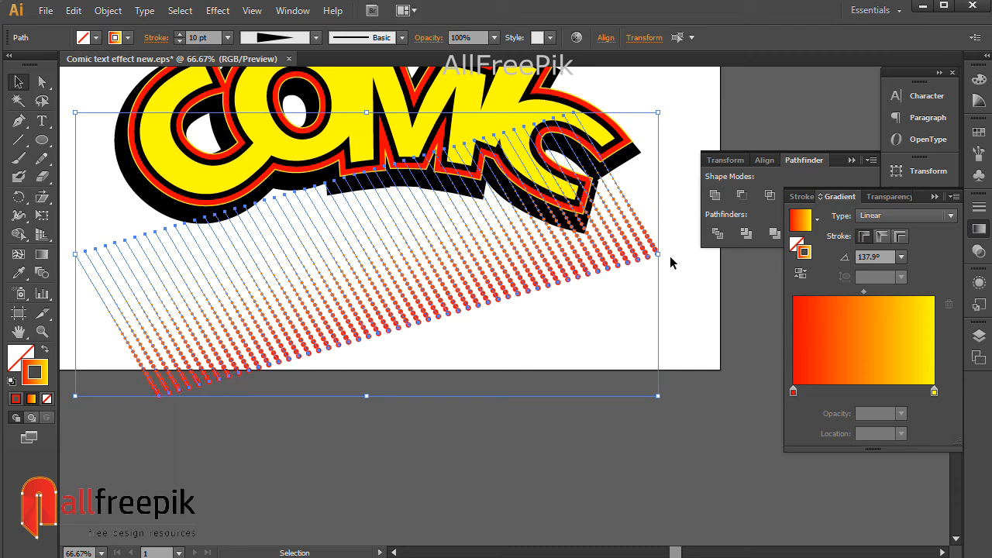
- Rotate the line pattern slightly clockwise and reduce its height to about 386 px from the upper edge
{"action": "left_click_drag", "start_coordinate": [666, 256], "coordinate": [671, 347]}
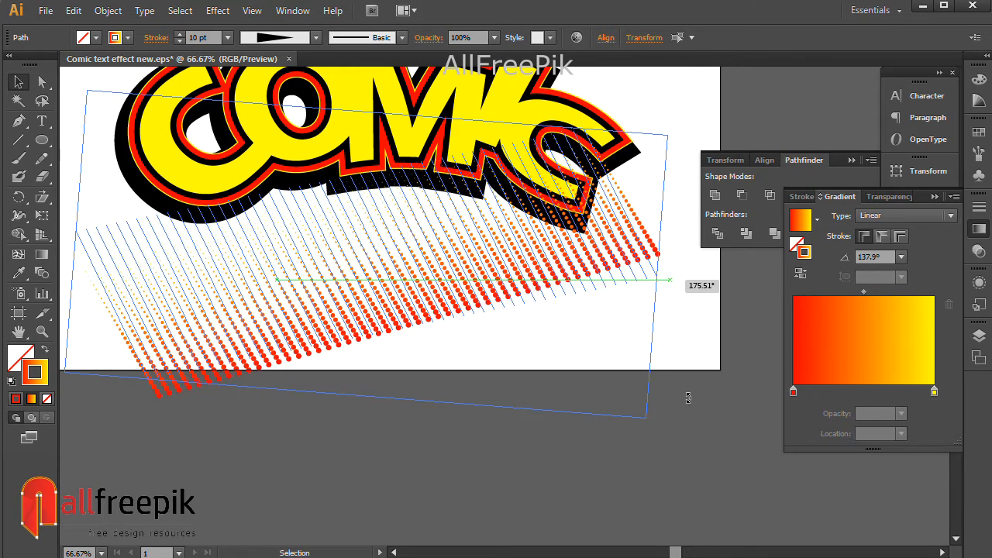
{"action": "left_click_drag", "start_coordinate": [688, 398], "coordinate": [688, 398]}
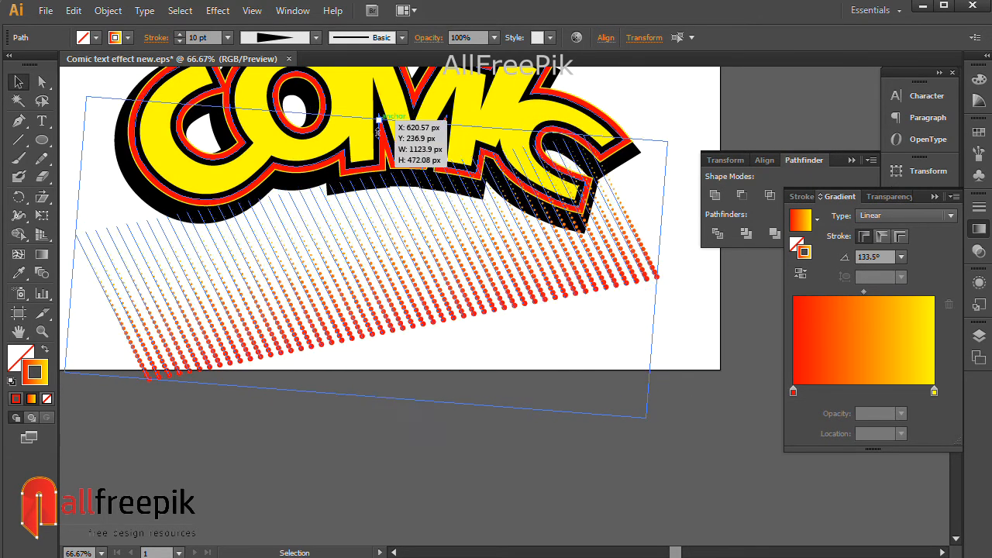
{"action": "left_click_drag", "start_coordinate": [379, 120], "coordinate": [380, 166]}
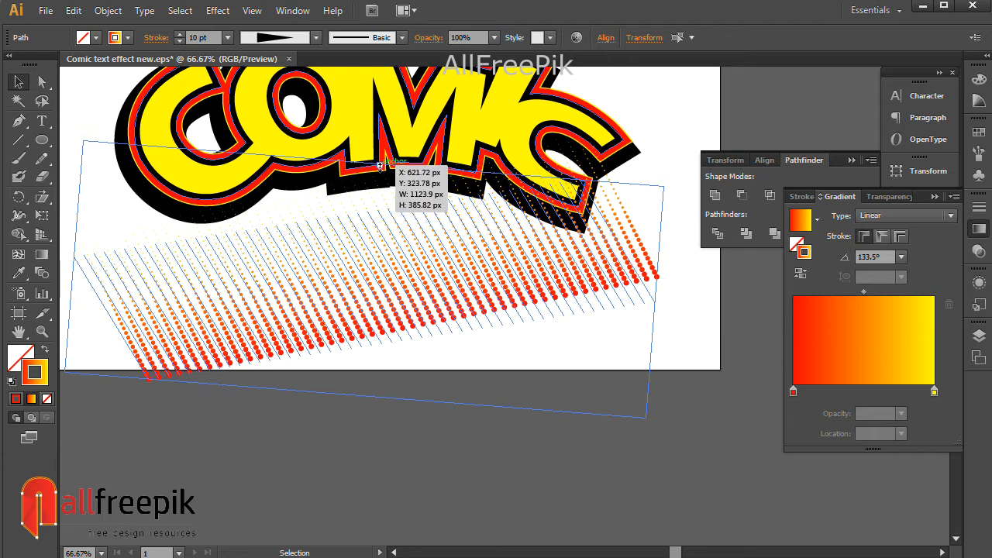
{"action": "left_click", "coordinate": [414, 421]}
{"action": "left_click", "coordinate": [427, 305]}
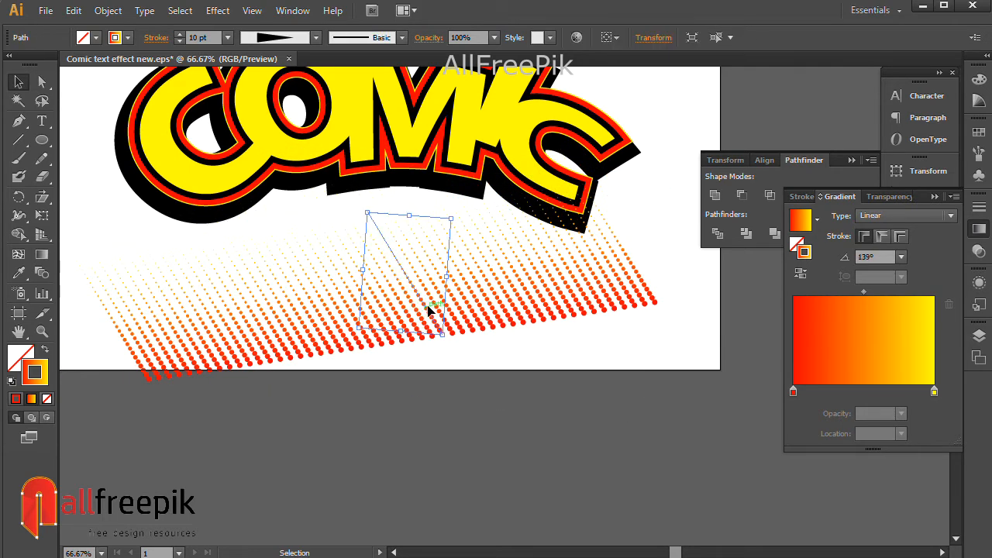
- Expand the appearance of all the dotted lines and group them into one halftone object
{"action": "left_click", "coordinate": [692, 407]}
{"action": "left_click_drag", "start_coordinate": [701, 400], "coordinate": [129, 287]}
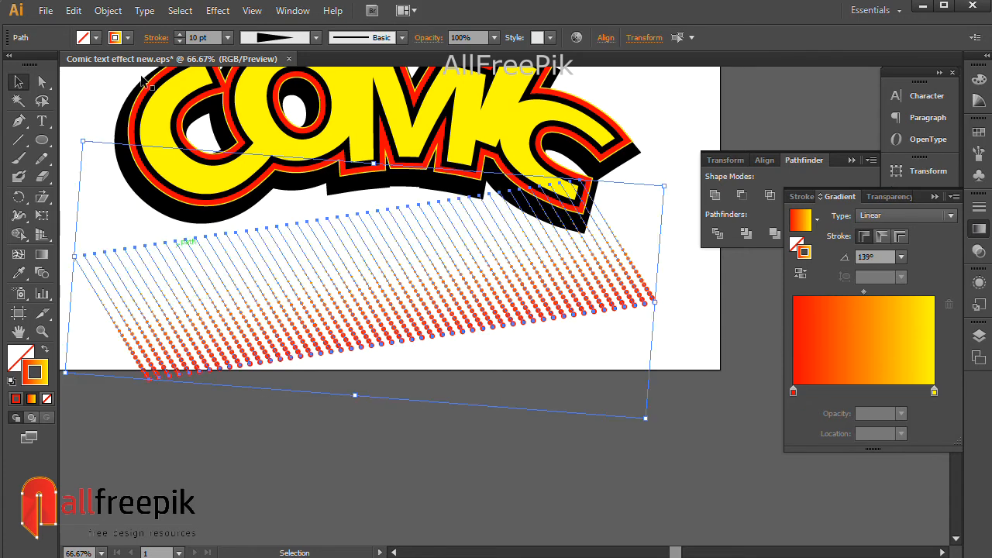
{"action": "left_click", "coordinate": [107, 11]}
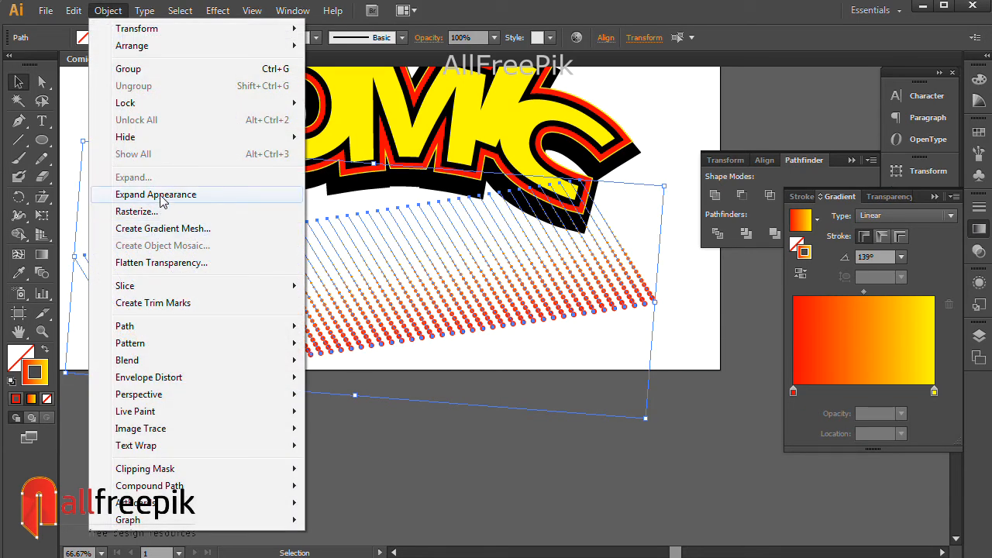
{"action": "left_click", "coordinate": [163, 195]}
{"action": "right_click", "coordinate": [389, 266]}
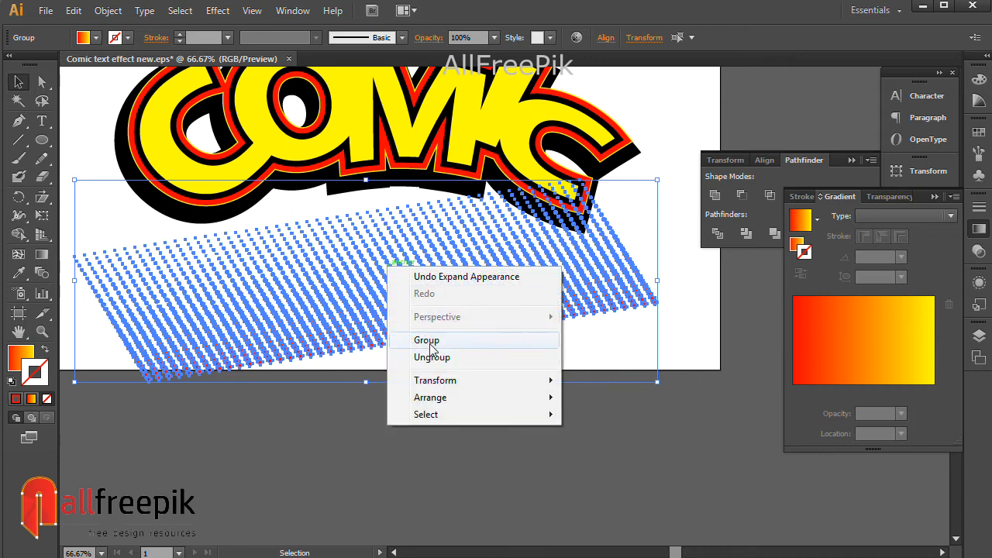
{"action": "left_click", "coordinate": [439, 348]}
{"action": "left_click", "coordinate": [463, 421]}
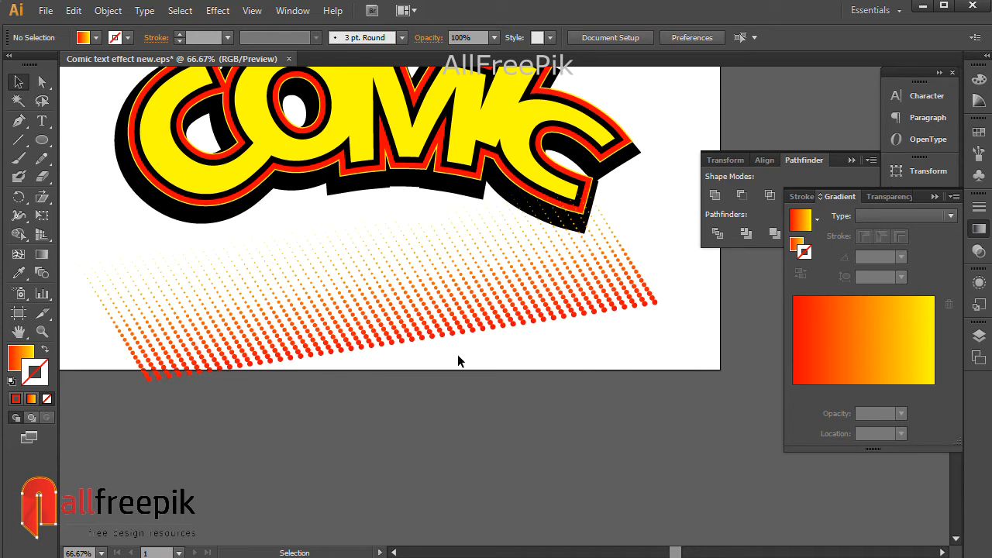
- Apply Offset Path to the yellow COMIC lettering with a -5 px offset, Miter joins and a miter limit of 4
{"action": "scroll", "coordinate": [533, 203], "scroll_direction": "up", "scroll_amount": 3}
{"action": "left_click", "coordinate": [534, 203]}
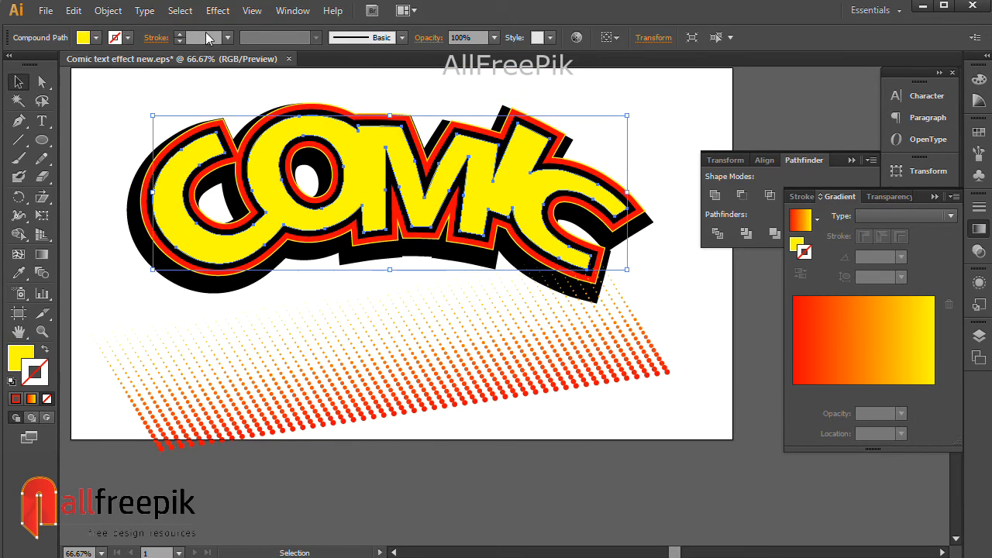
{"action": "left_click", "coordinate": [108, 10]}
{"action": "mouse_move", "coordinate": [148, 326]}
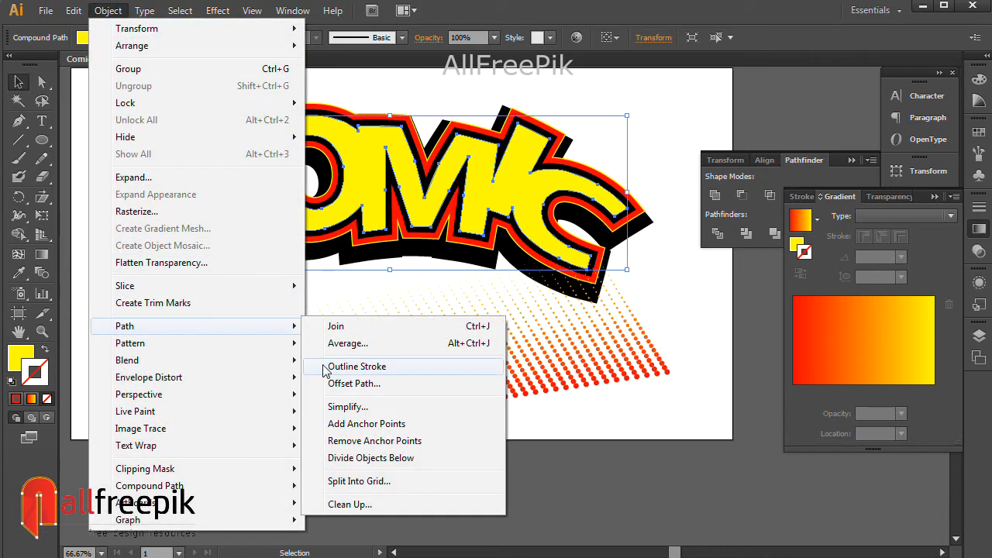
{"action": "left_click", "coordinate": [341, 383]}
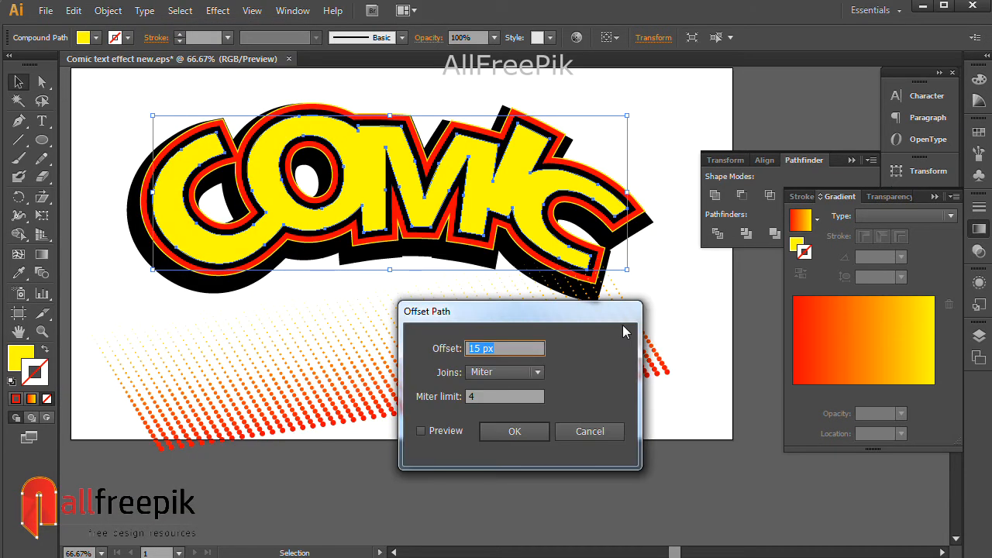
{"action": "type", "text": "-5"}
{"action": "key", "text": "Tab"}
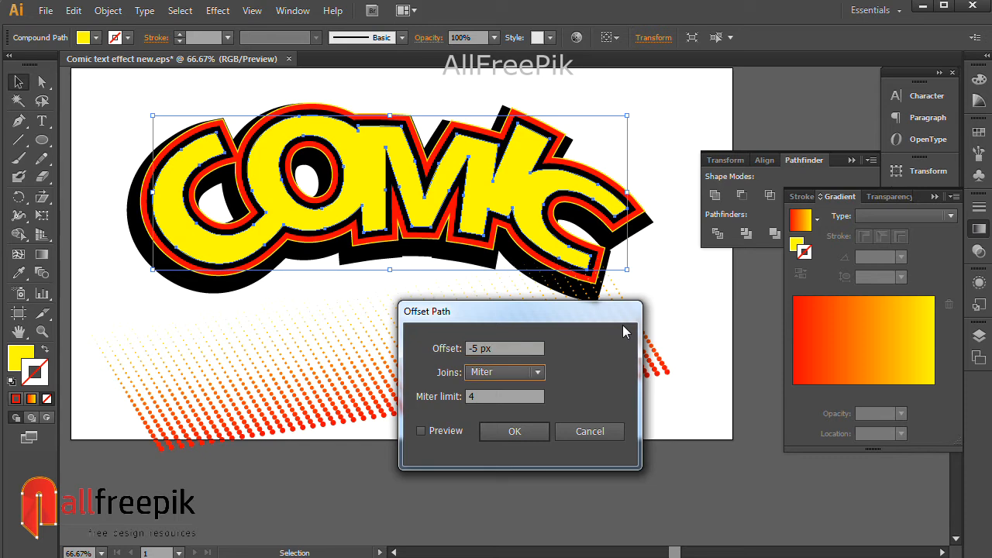
{"action": "left_click", "coordinate": [457, 436]}
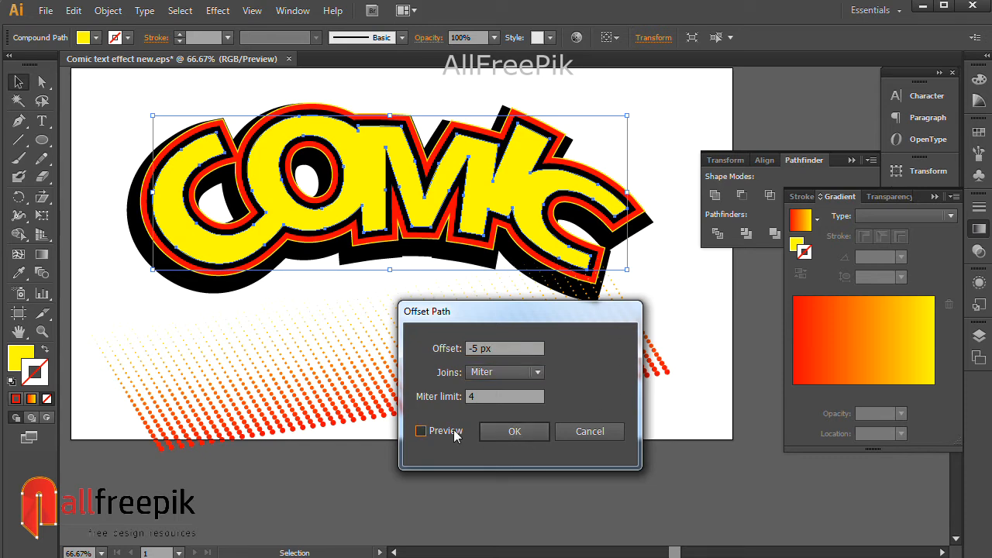
{"action": "left_click", "coordinate": [498, 433]}
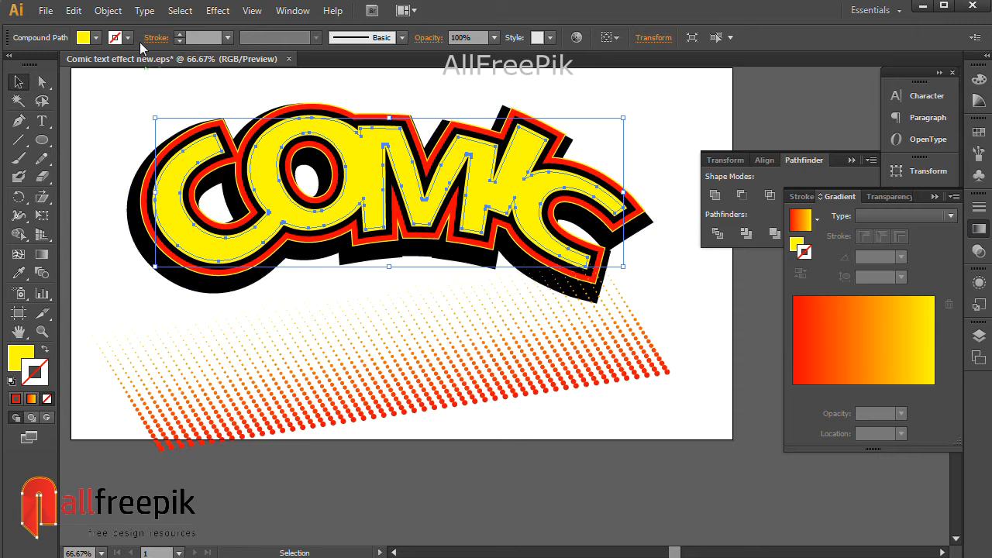
- Bring the inset copy of the yellow lettering to the front and deselect it
{"action": "left_click", "coordinate": [104, 12]}
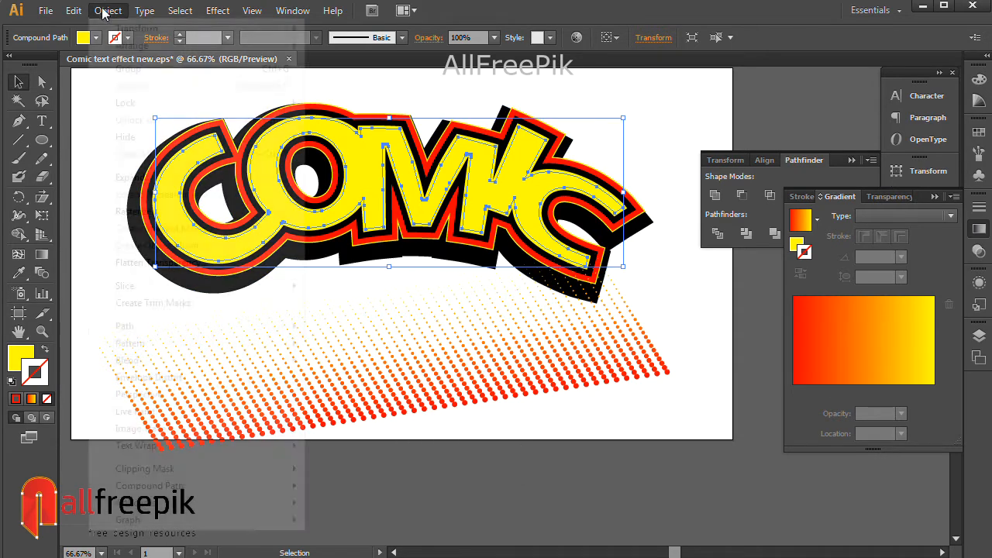
{"action": "mouse_move", "coordinate": [203, 45]}
{"action": "left_click", "coordinate": [345, 42]}
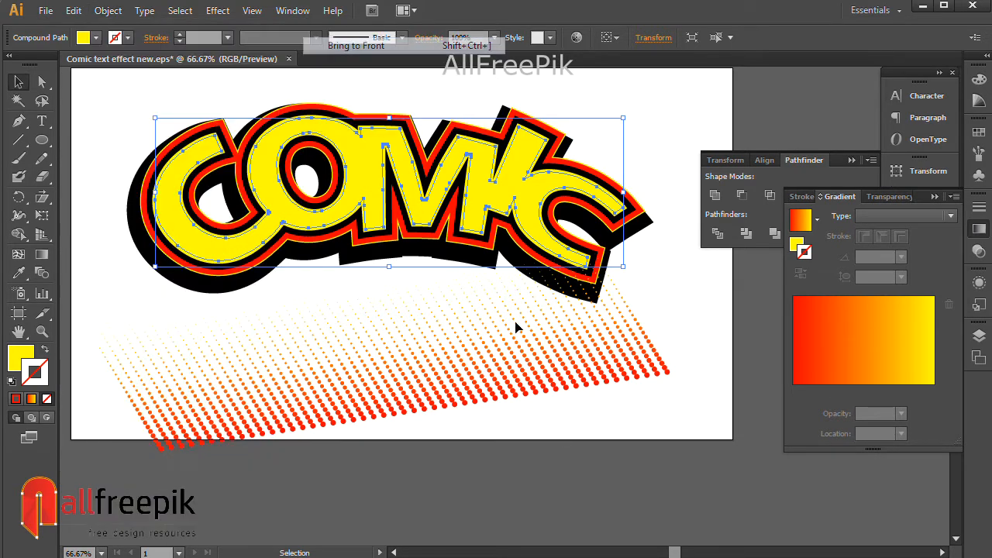
{"action": "left_click", "coordinate": [578, 472]}
- Move the halftone group over the COMIC lettering and rotate it slightly clockwise to cover the lower part of the letters
{"action": "left_click_drag", "start_coordinate": [536, 367], "coordinate": [562, 243]}
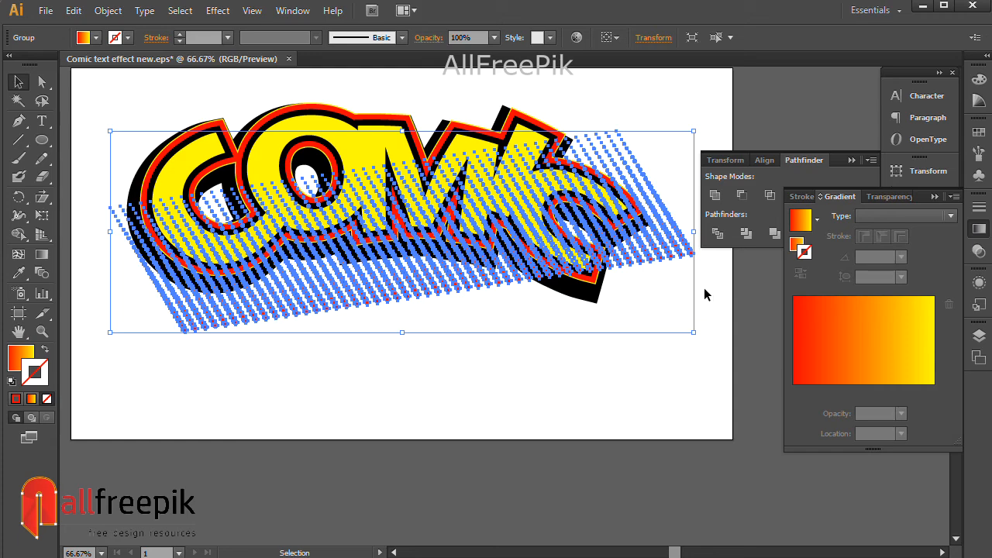
{"action": "left_click_drag", "start_coordinate": [698, 337], "coordinate": [696, 374]}
{"action": "mouse_move", "coordinate": [433, 283]}
{"action": "left_mouse_down"}
{"action": "mouse_move", "coordinate": [398, 279]}
{"action": "mouse_move", "coordinate": [441, 272]}
{"action": "left_mouse_up"}
{"action": "left_click", "coordinate": [680, 376]}
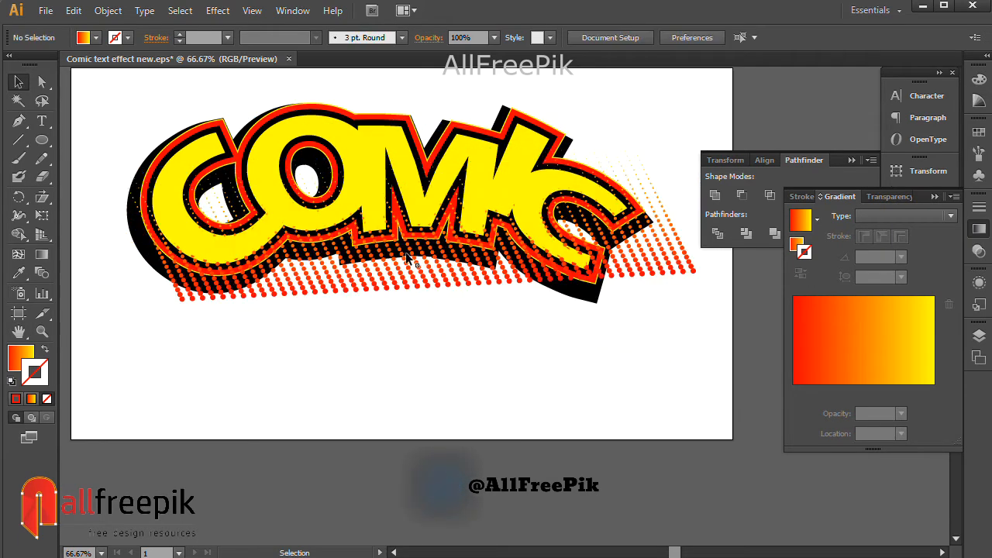
- Make a clipping mask from the inset yellow lettering and the halftone group
{"action": "left_click", "coordinate": [399, 132]}
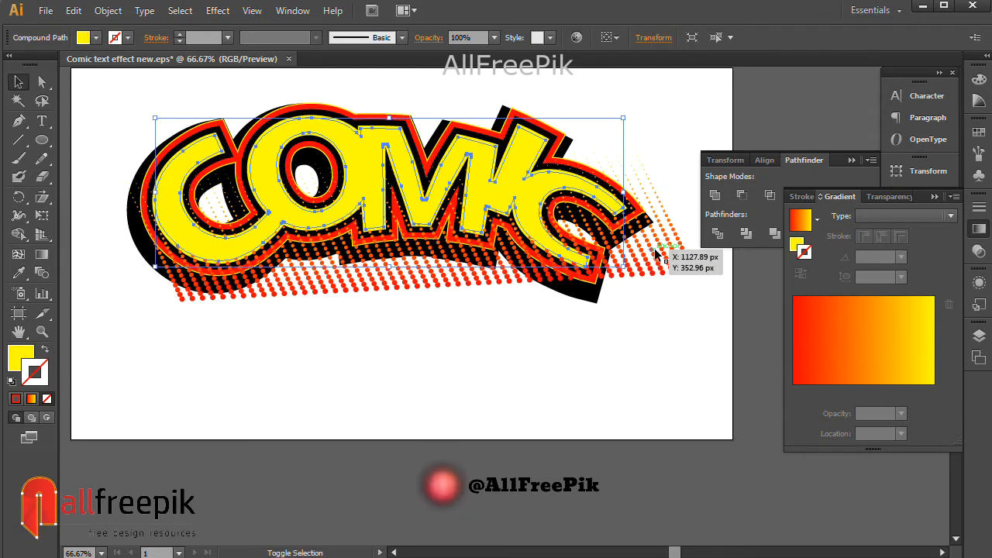
{"action": "left_click", "coordinate": [667, 251], "text": "shift"}
{"action": "right_click", "coordinate": [666, 250]}
{"action": "left_click", "coordinate": [708, 343]}
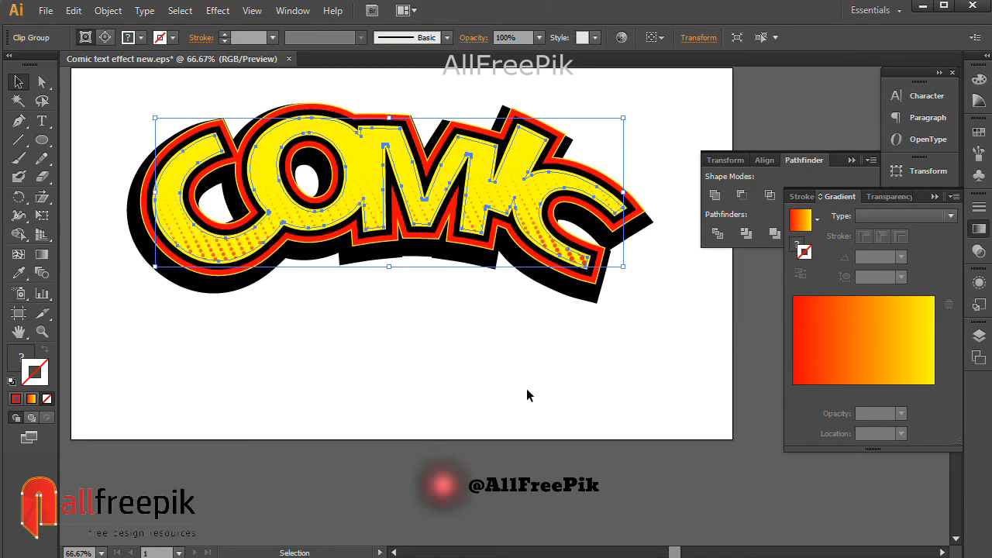
{"action": "left_click", "coordinate": [527, 393]}
{"action": "left_click_drag", "start_coordinate": [573, 404], "coordinate": [573, 410]}
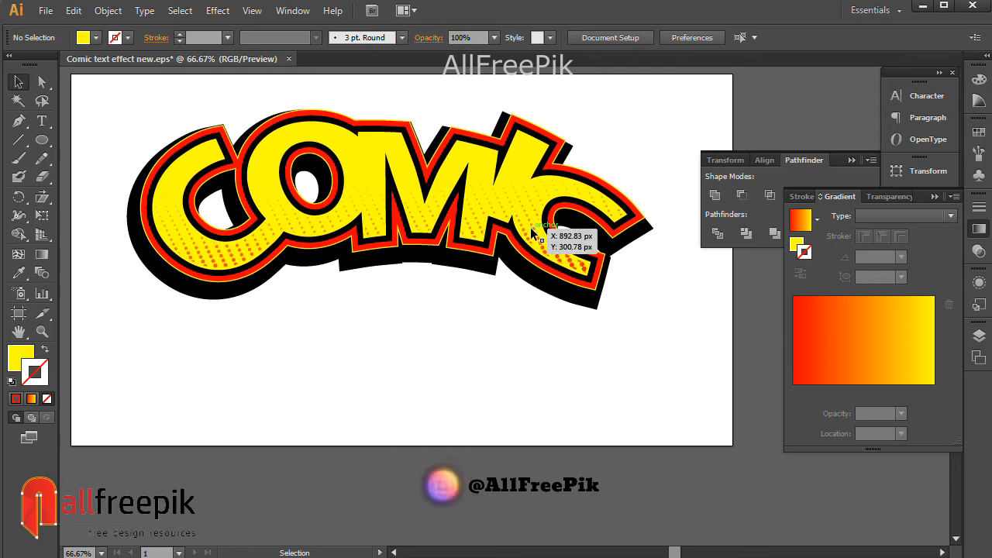
- Isolate the clip group, shift its halftone dots slightly up and left, and rotate them clockwise until their lower edge is nearly horizontal
{"action": "left_click", "coordinate": [532, 231]}
{"action": "double_click", "coordinate": [533, 231]}
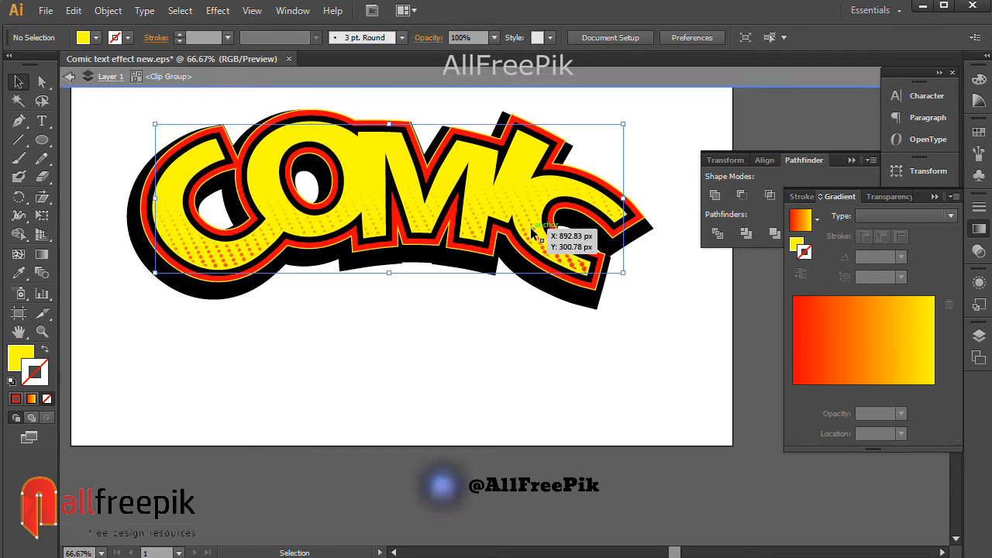
{"action": "left_click", "coordinate": [533, 231]}
{"action": "left_click_drag", "start_coordinate": [414, 283], "coordinate": [402, 267]}
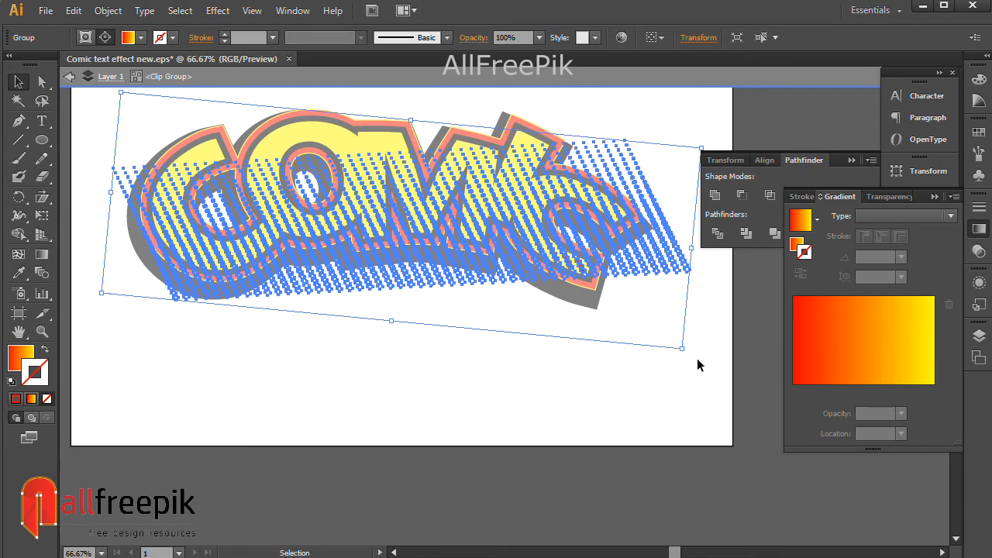
{"action": "left_click_drag", "start_coordinate": [691, 351], "coordinate": [687, 367]}
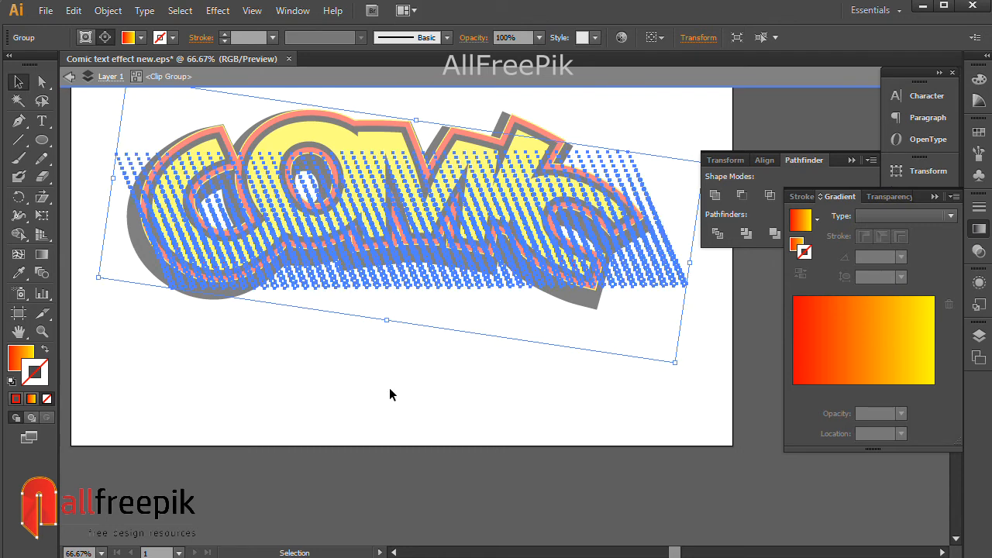
- Exit isolation of the clip group and collapse the floating gradient and pathfinder controls to clear the workspace
{"action": "double_click", "coordinate": [389, 395]}
{"action": "key", "text": "space"}
{"action": "left_click_drag", "start_coordinate": [392, 393], "coordinate": [381, 427]}
{"action": "left_click_drag", "start_coordinate": [98, 115], "coordinate": [685, 385]}
{"action": "left_click", "coordinate": [937, 197]}
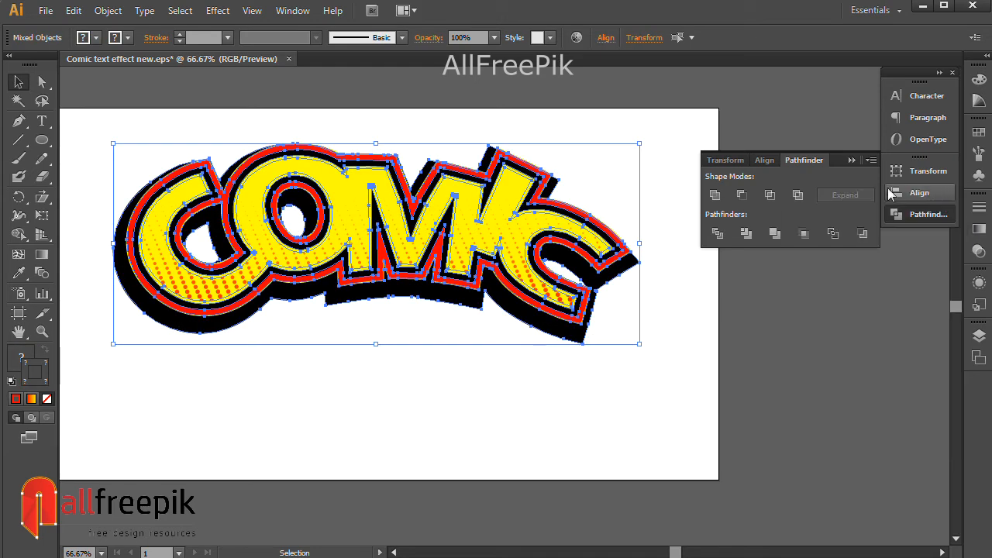
{"action": "left_click", "coordinate": [852, 159]}
- Select the complete COMIC artwork, move it down and slightly left on the artboard, and deselect it
{"action": "left_click", "coordinate": [107, 132]}
{"action": "left_click_drag", "start_coordinate": [109, 118], "coordinate": [786, 380]}
{"action": "left_click_drag", "start_coordinate": [416, 222], "coordinate": [398, 246]}
{"action": "left_click", "coordinate": [573, 122]}
- Nudge the black drop shadow behind the COMIC lettering down and slightly right in small increments to deepen it, and deselect it
{"action": "key", "text": "space"}
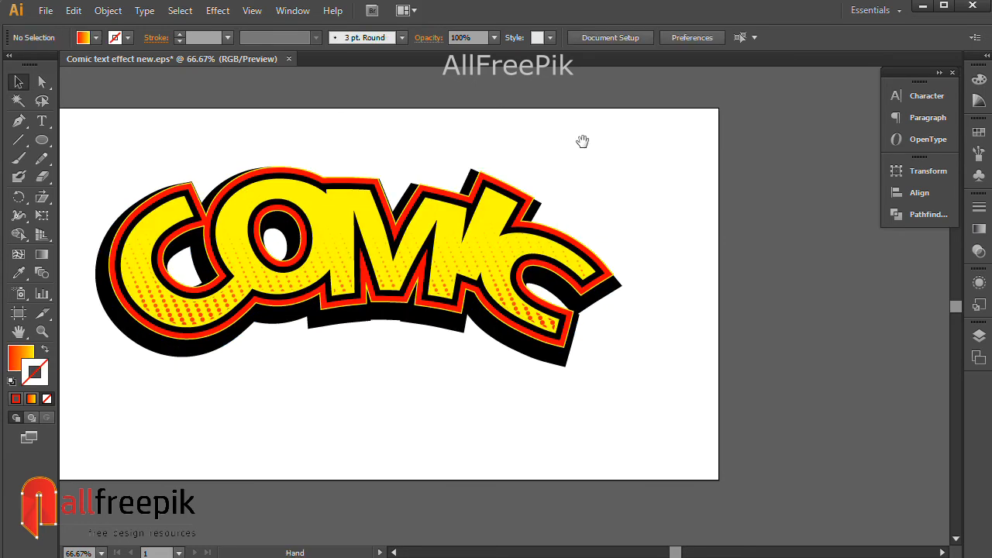
{"action": "left_click_drag", "start_coordinate": [586, 141], "coordinate": [629, 121]}
{"action": "left_click", "coordinate": [500, 306]}
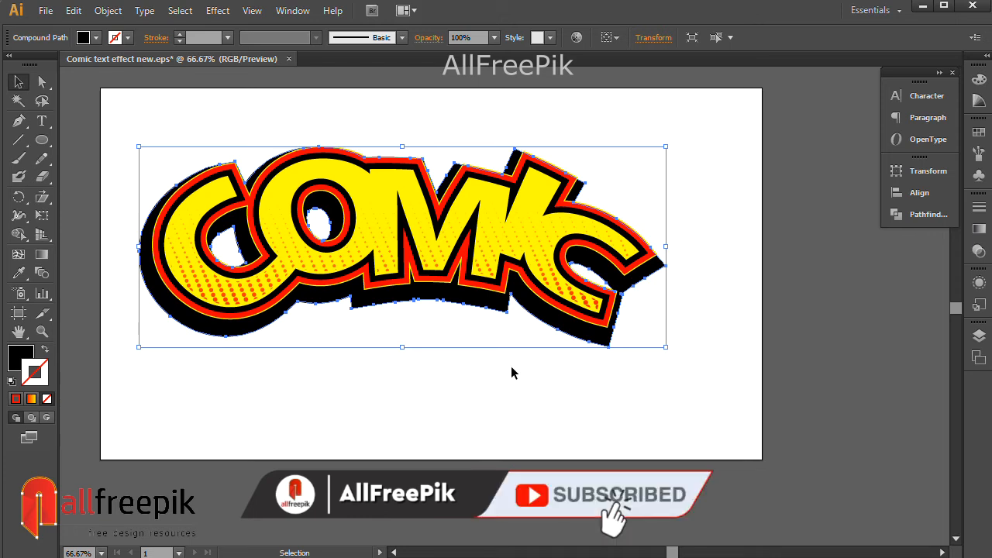
{"action": "key", "text": "Right"}
{"action": "key", "text": "Right"}
{"action": "key", "text": "Right"}
{"action": "key", "text": "Down"}
{"action": "key", "text": "Down"}
{"action": "key", "text": "Down"}
{"action": "key", "text": "Down"}
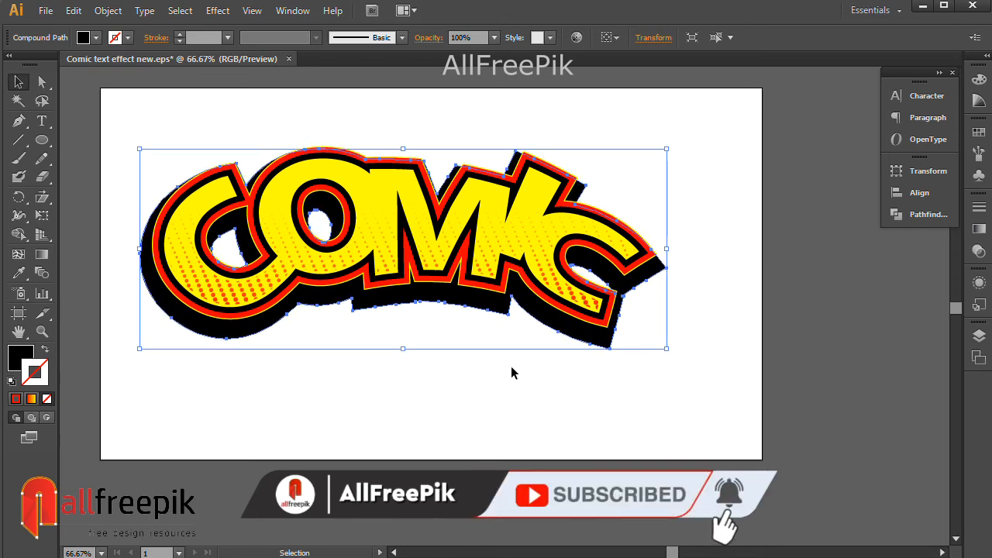
{"action": "key", "text": "Down"}
{"action": "key", "text": "Down"}
{"action": "key", "text": "Down"}
{"action": "key", "text": "Right"}
{"action": "key", "text": "Right"}
{"action": "key", "text": "Right"}
{"action": "key", "text": "Down"}
{"action": "key", "text": "Down"}
{"action": "key", "text": "Down"}
{"action": "key", "text": "Right"}
{"action": "key", "text": "Right"}
{"action": "key", "text": "Right"}
{"action": "key", "text": "Right"}
{"action": "key", "text": "Down"}
{"action": "key", "text": "Down"}
{"action": "key", "text": "Right"}
{"action": "key", "text": "Right"}
{"action": "key", "text": "Left"}
{"action": "key", "text": "Left"}
{"action": "key", "text": "Left"}
{"action": "key", "text": "Down"}
{"action": "key", "text": "Down"}
{"action": "key", "text": "Left"}
{"action": "key", "text": "Left"}
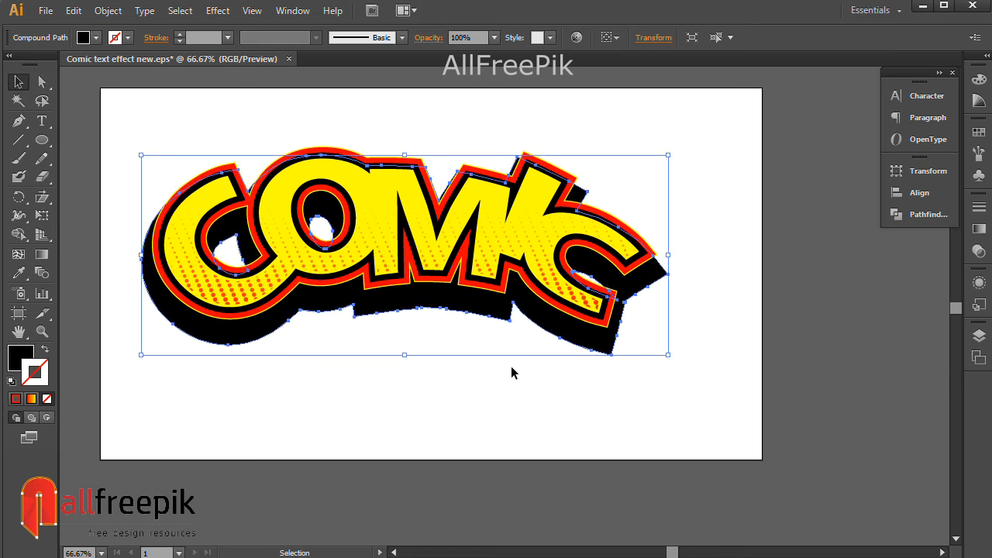
{"action": "left_click", "coordinate": [589, 366]}
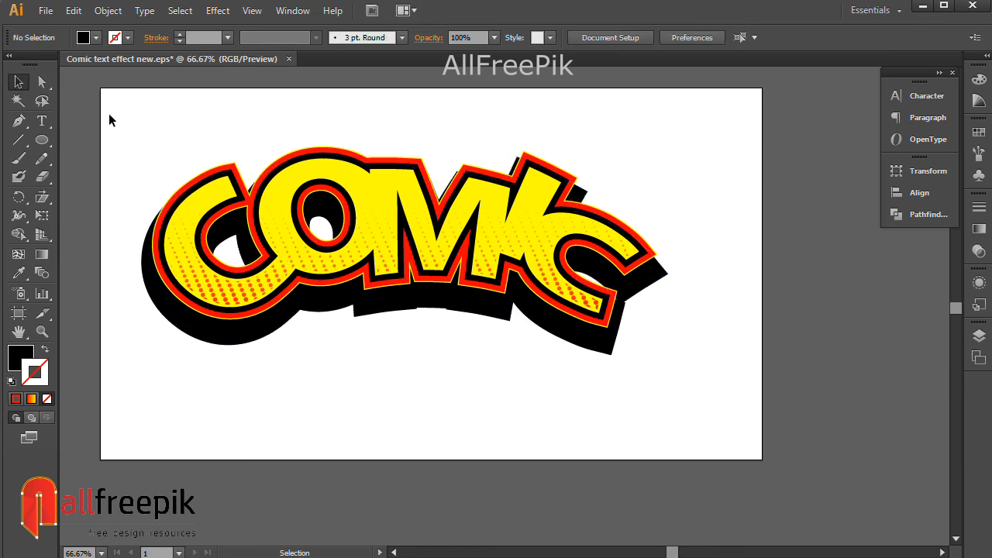
{"action": "key", "text": "ctrl+space"}
{"action": "left_click_drag", "start_coordinate": [109, 114], "coordinate": [761, 405]}
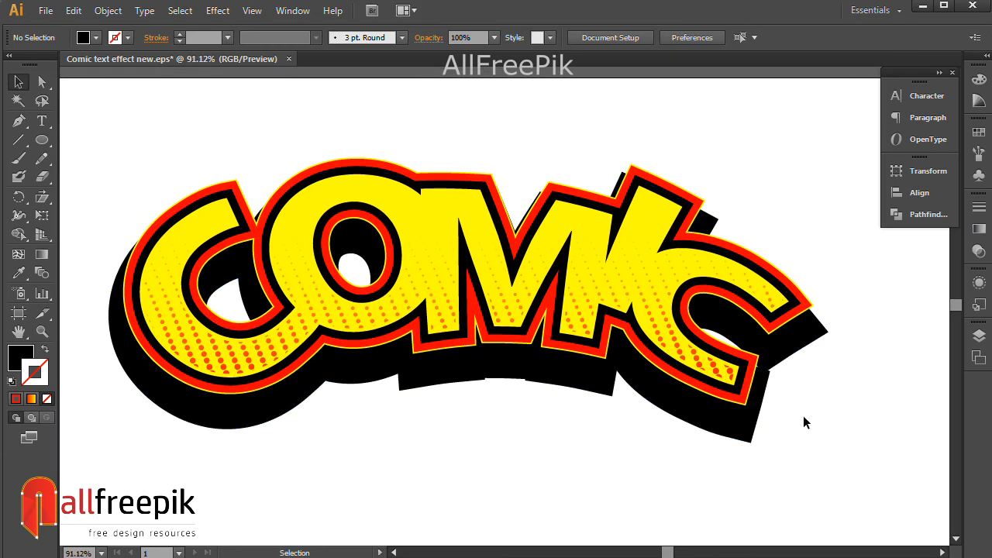